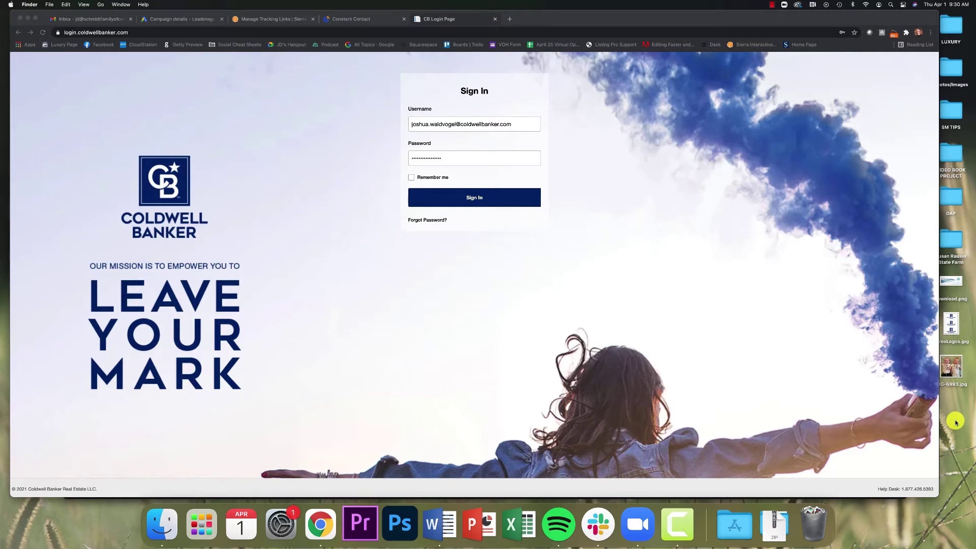
# Switch to the Zoom meeting, share the desktop with the participants and return to the browser window.
pyautogui.click(638, 545)
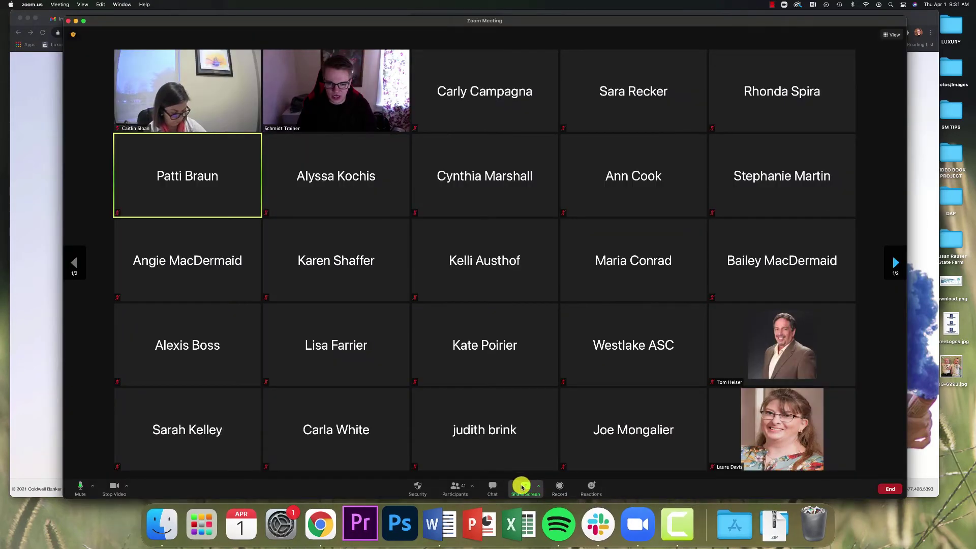
pyautogui.click(526, 488)
pyautogui.click(659, 373)
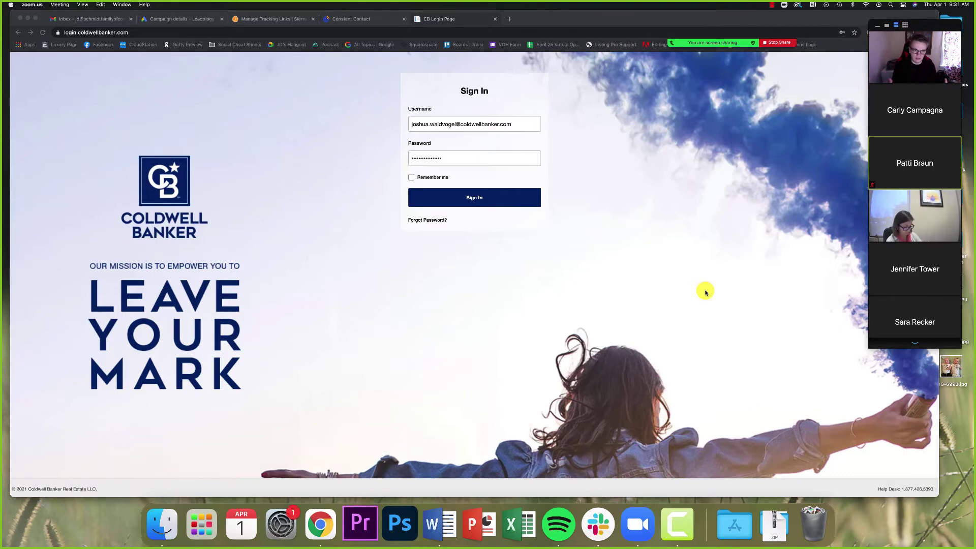
pyautogui.click(705, 292)
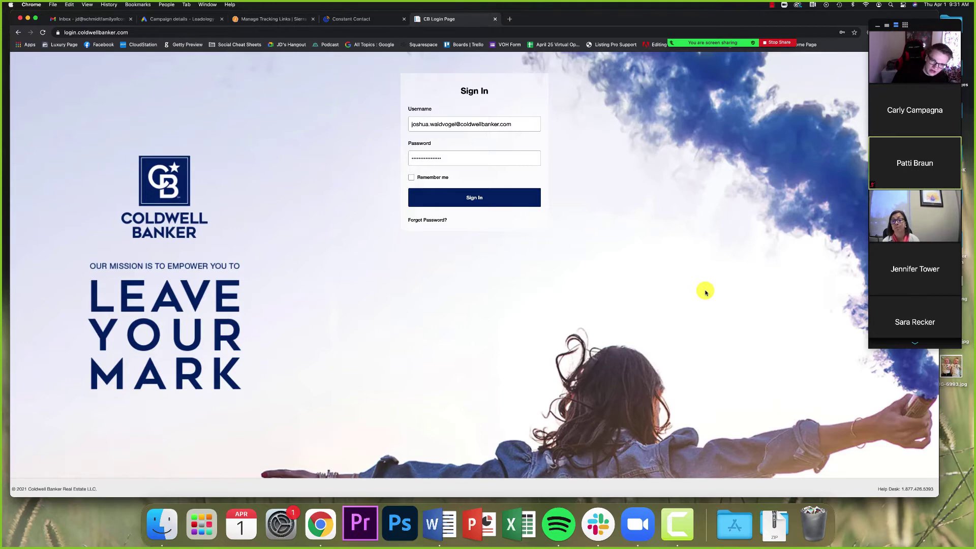
# Go to mycbdesk.com and sign in to Desk with the prefilled credentials.
pyautogui.click(421, 34)
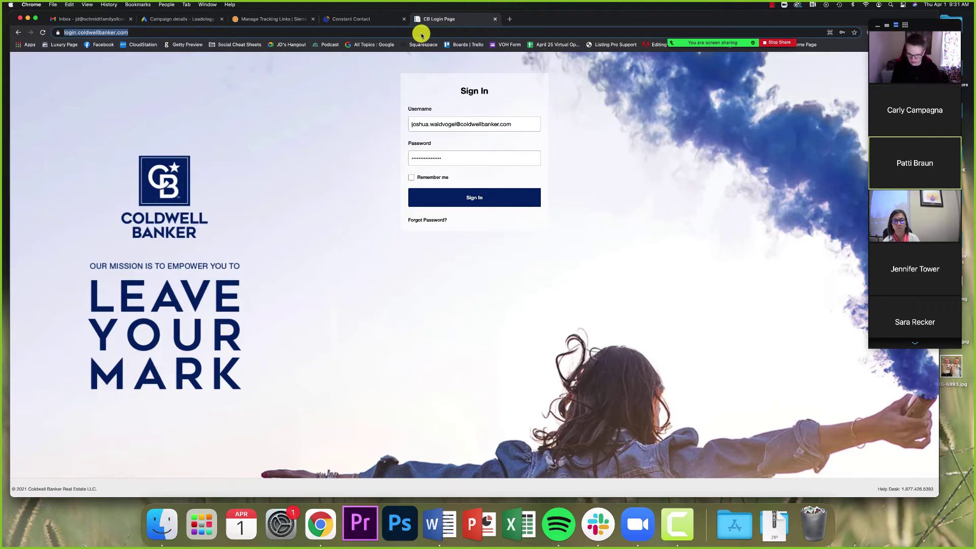
pyautogui.write('mycbd')
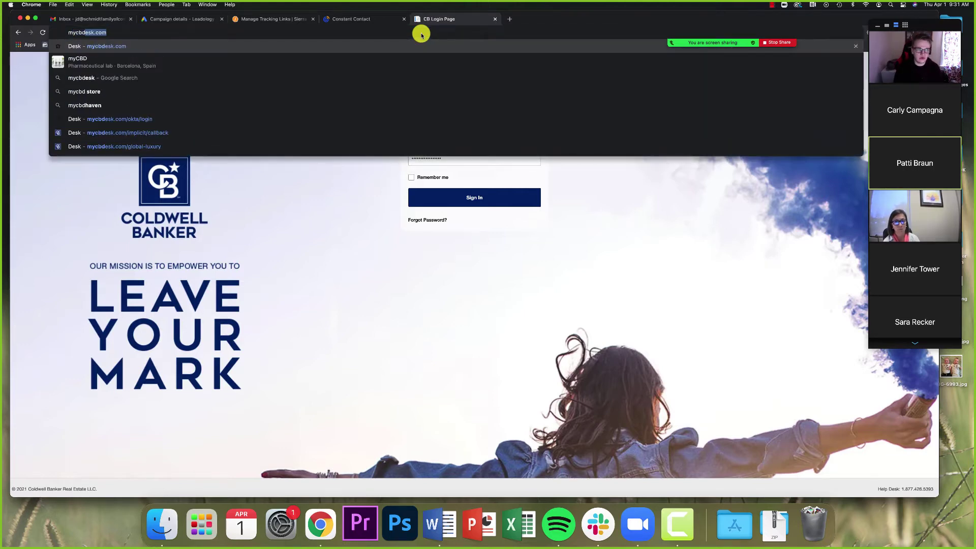
pyautogui.press('Right')
pyautogui.press('Return')
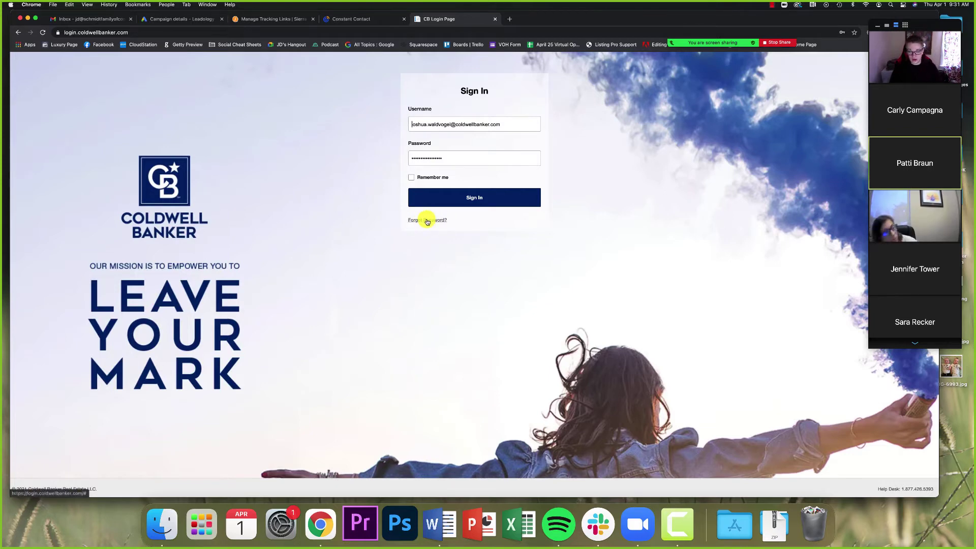
pyautogui.click(438, 202)
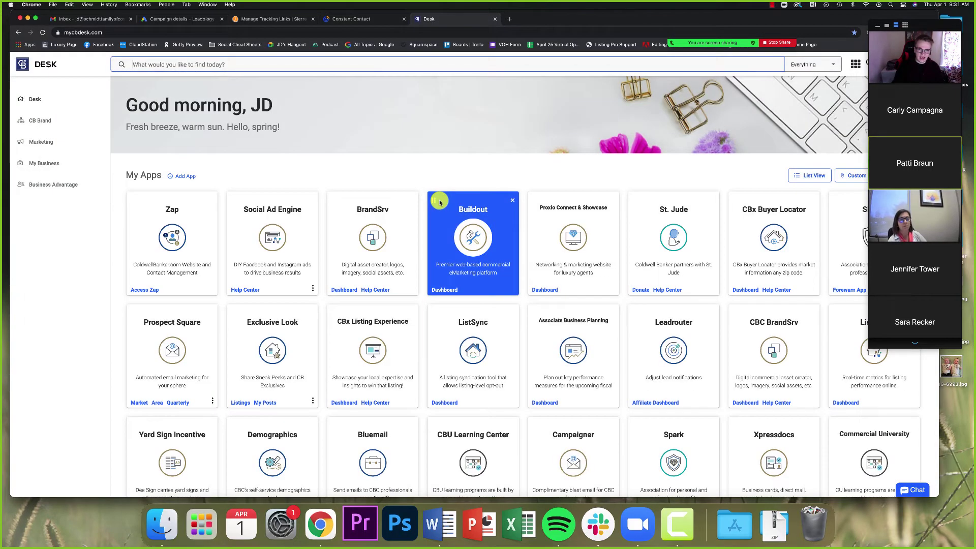
# Minimize the meeting's participant video strip and open the BrandSrv app from My Apps.
pyautogui.click(878, 26)
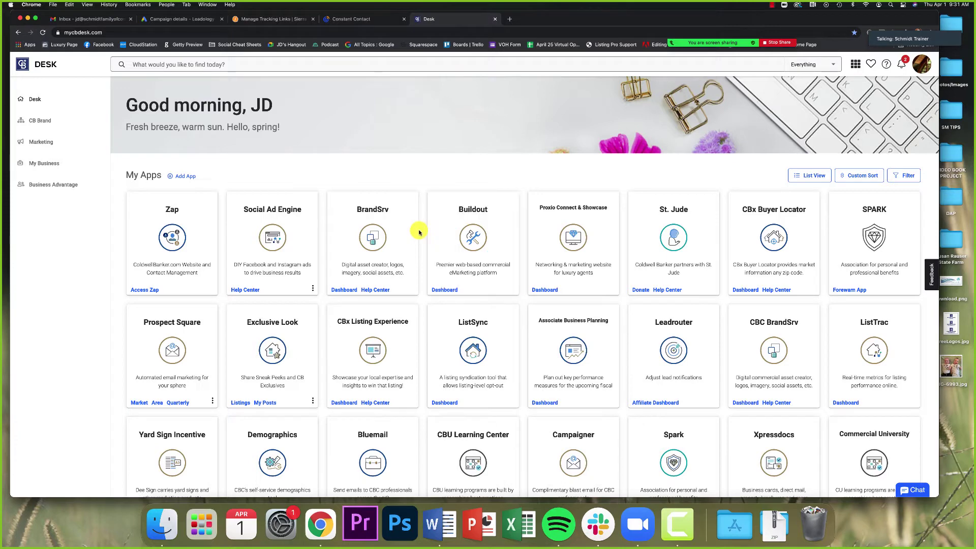
pyautogui.scroll(-2, 420, 230)
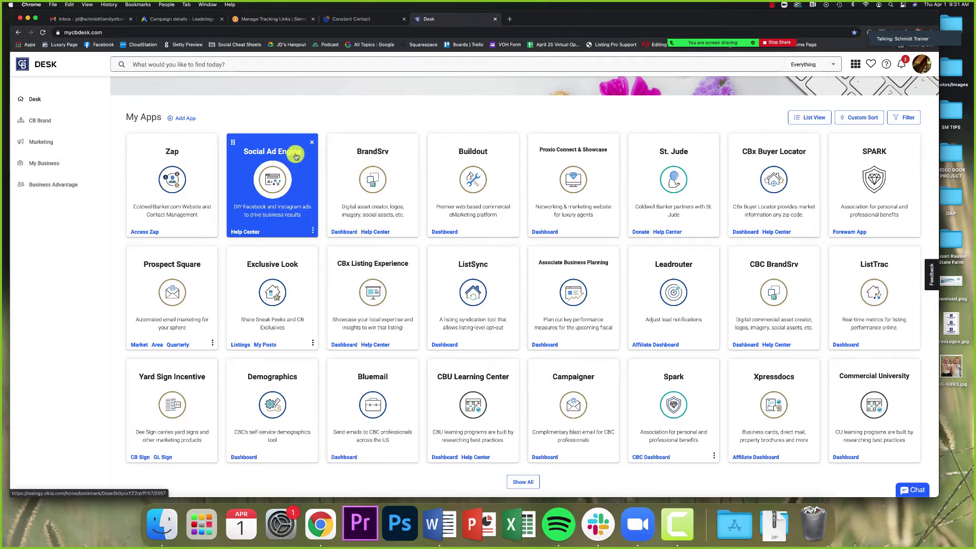
pyautogui.click(376, 168)
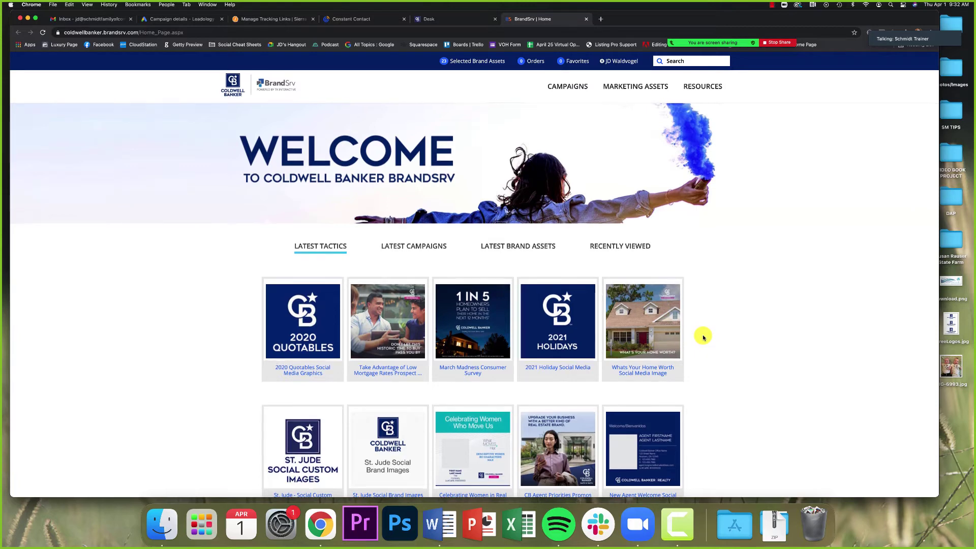
# Look over the latest tactics and open the 2020 Quotables Social Media Graphics tactic.
pyautogui.scroll(-2, 703, 337)
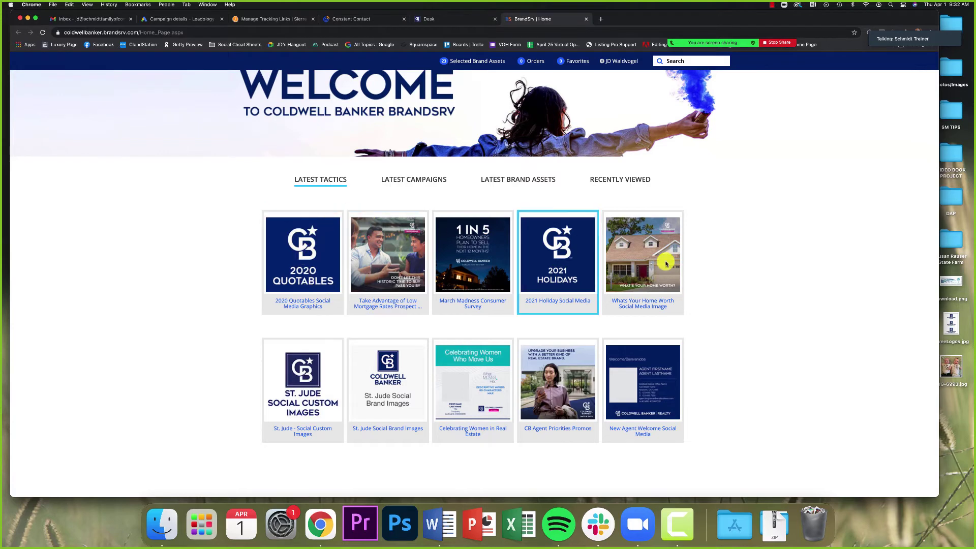
pyautogui.scroll(1, 666, 263)
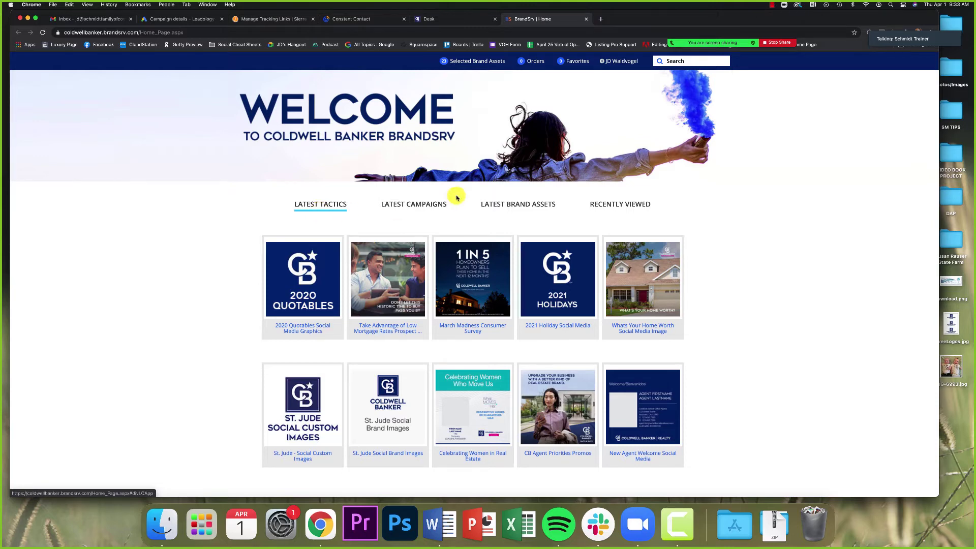
pyautogui.scroll(-1, 121, 341)
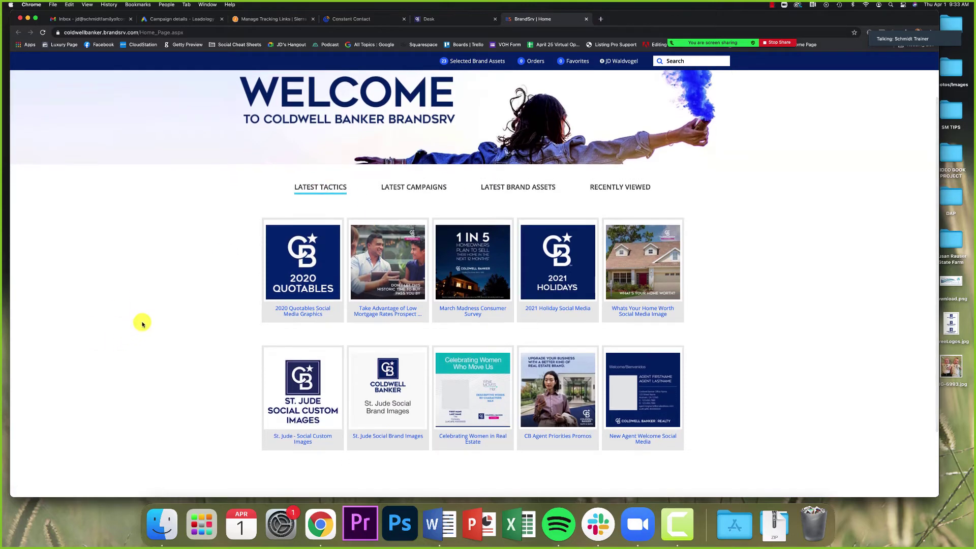
pyautogui.click(294, 319)
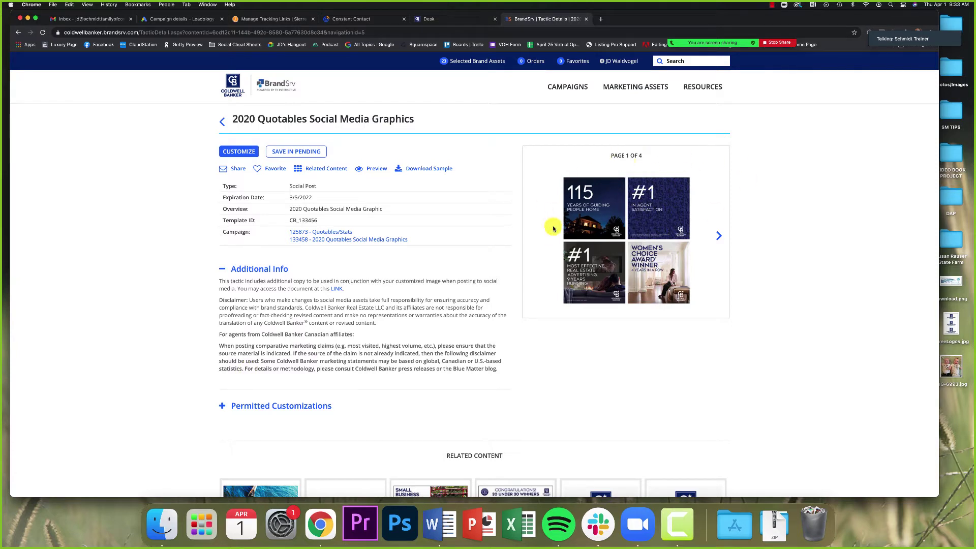
# Browse the preview through all four pages of the quotables graphics and return to page 1.
pyautogui.click(718, 235)
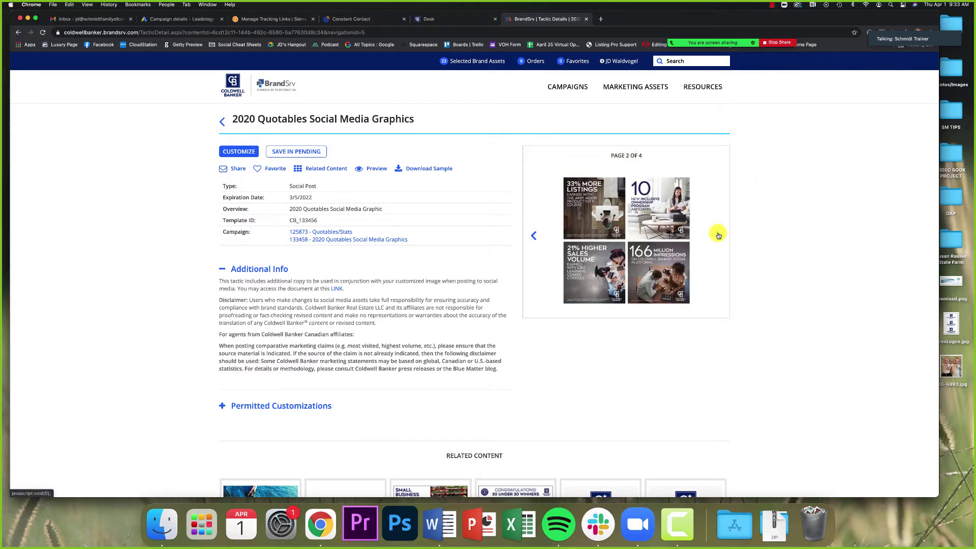
pyautogui.click(718, 236)
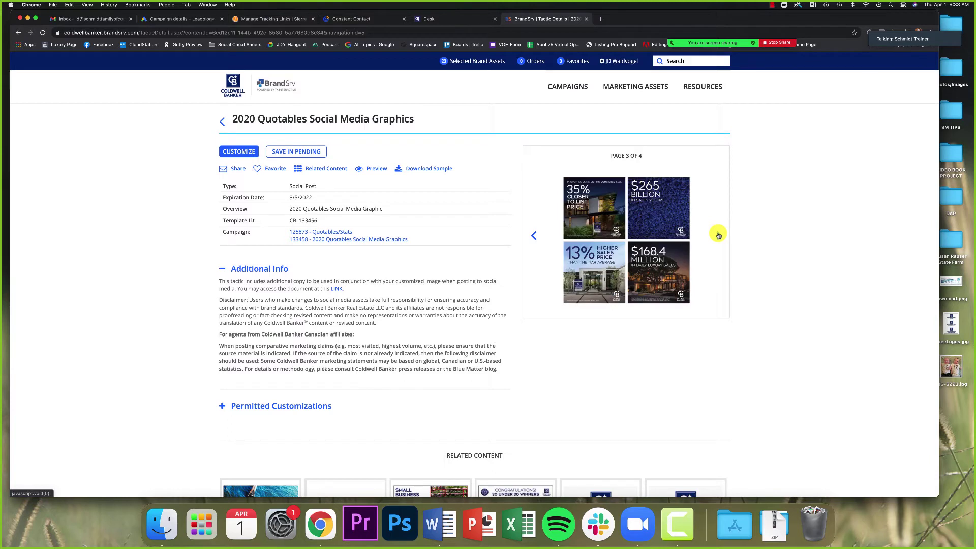
pyautogui.click(718, 236)
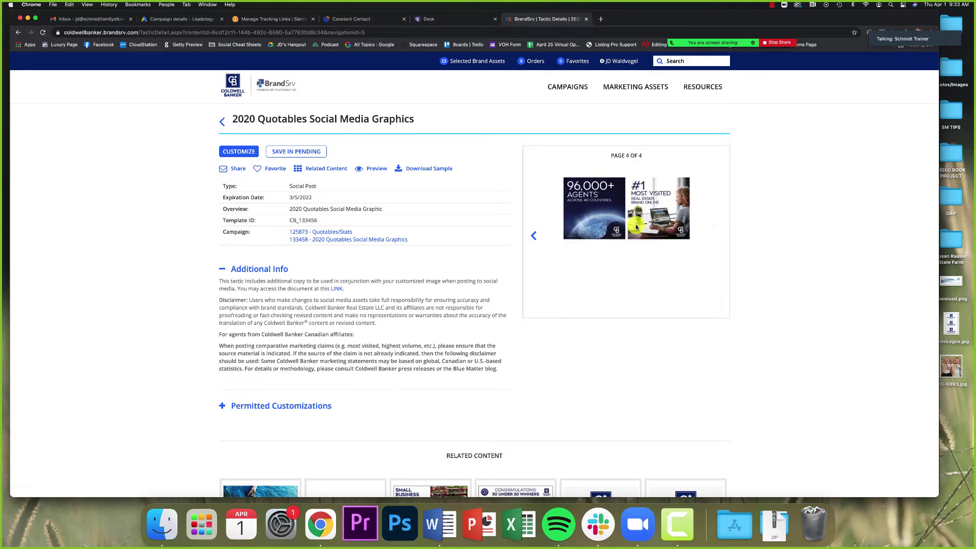
pyautogui.click(531, 236)
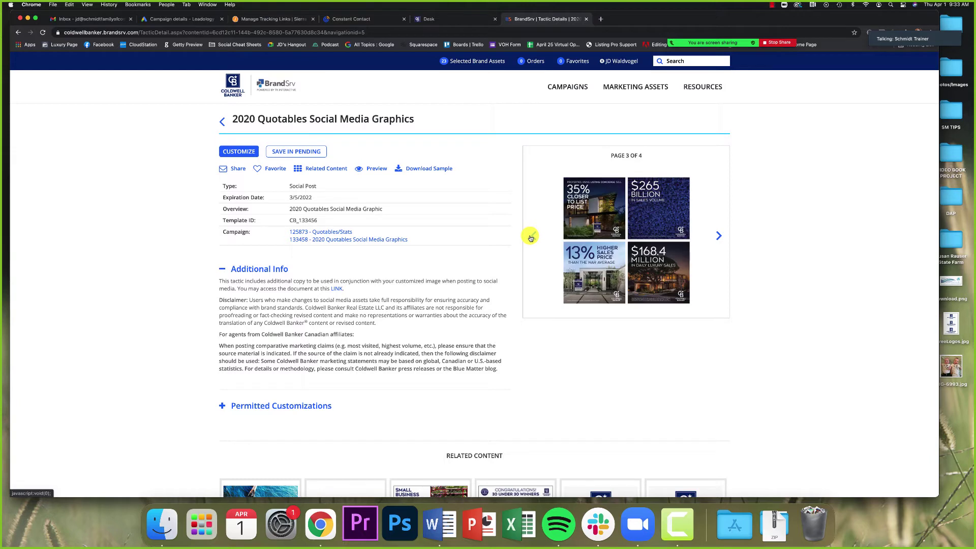
pyautogui.click(531, 237)
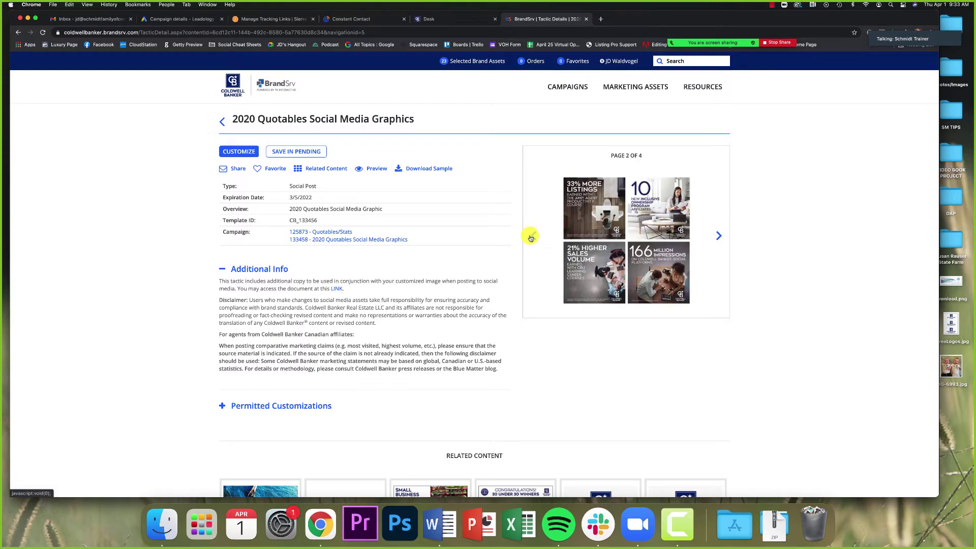
pyautogui.click(531, 237)
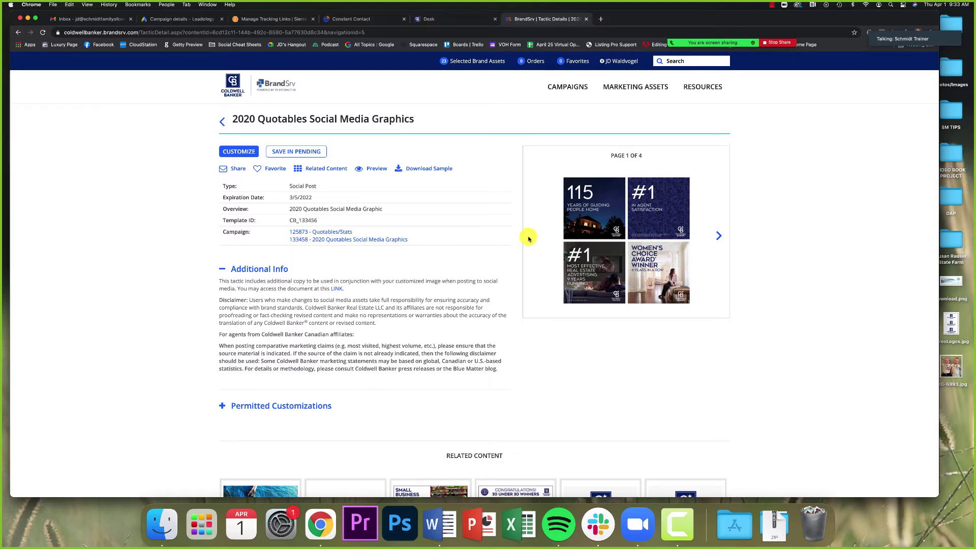
# Start customizing the quotables template and review its available versions alongside the first two preview pages.
pyautogui.click(239, 153)
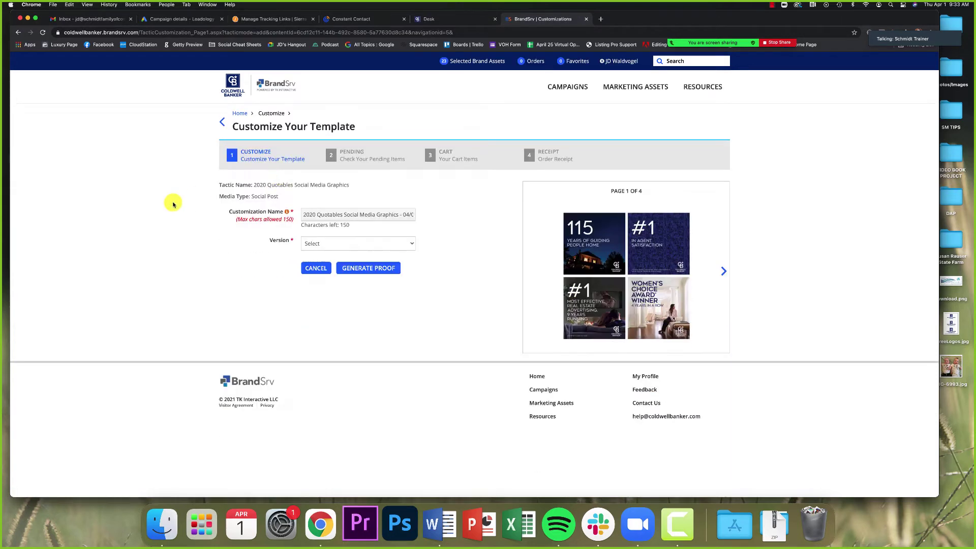
pyautogui.click(349, 243)
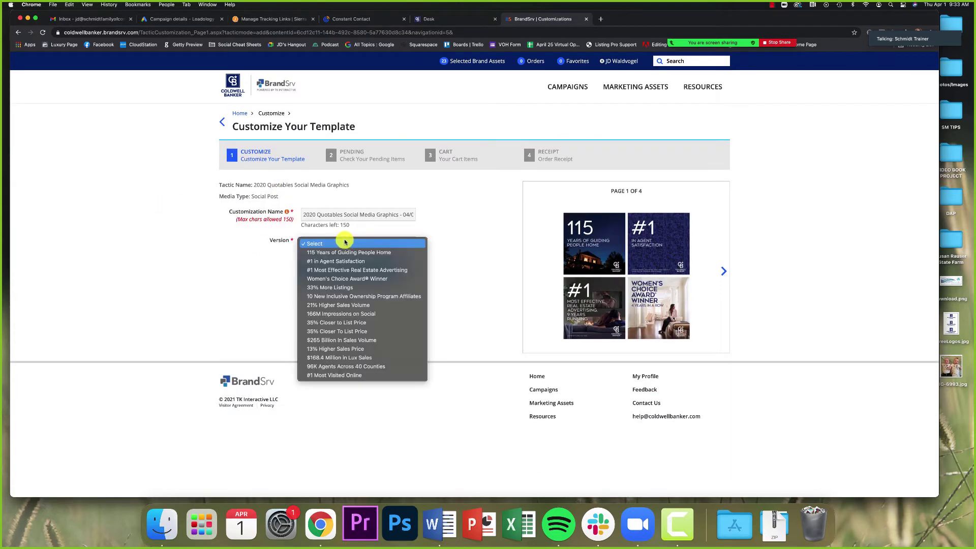
pyautogui.click(226, 243)
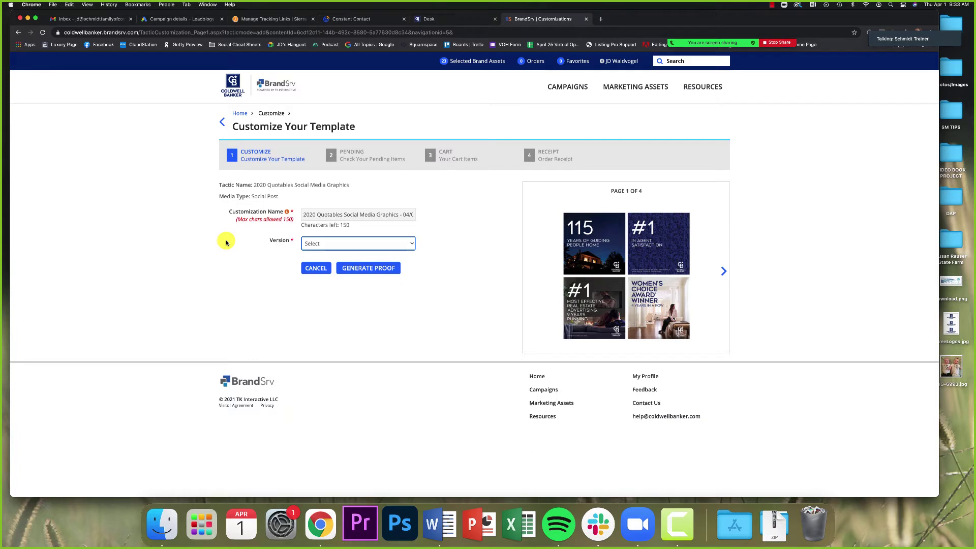
pyautogui.click(487, 259)
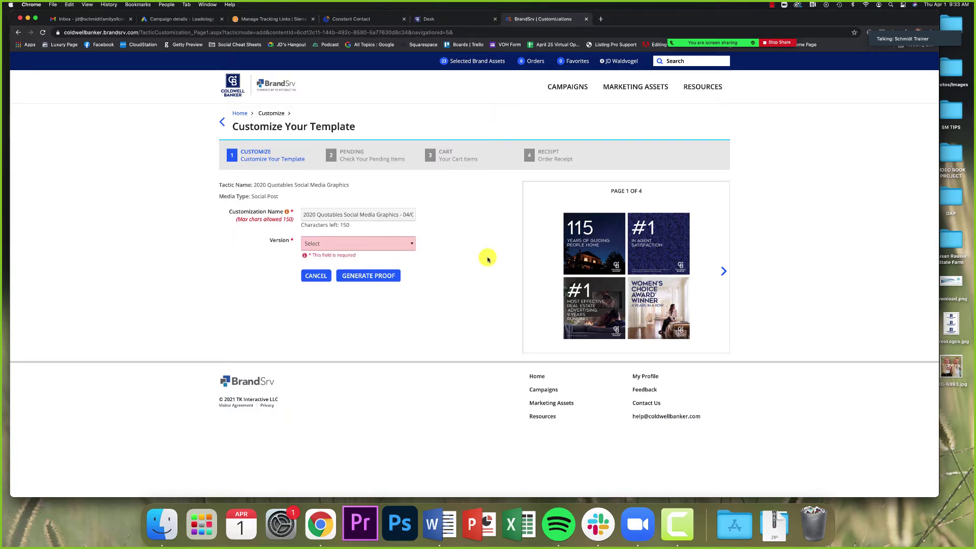
pyautogui.click(718, 270)
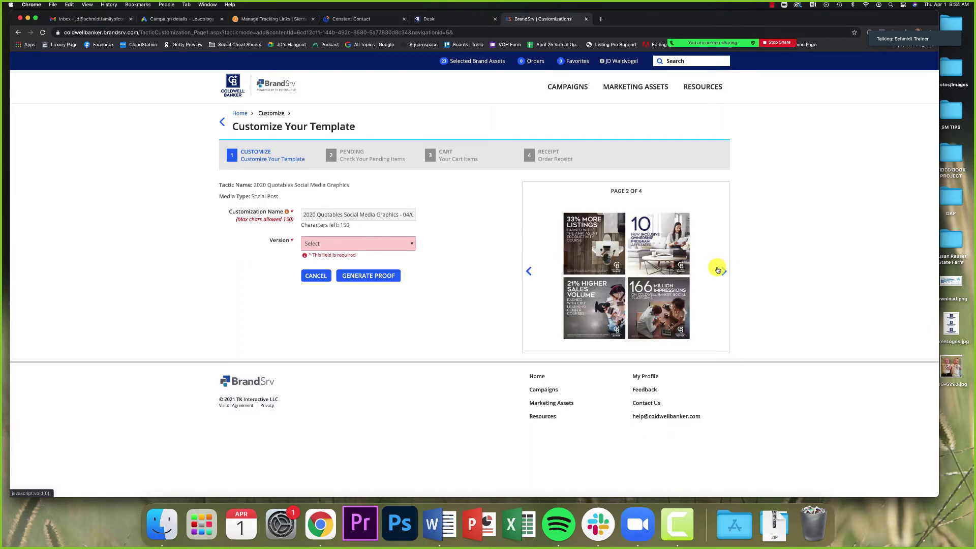
pyautogui.click(529, 271)
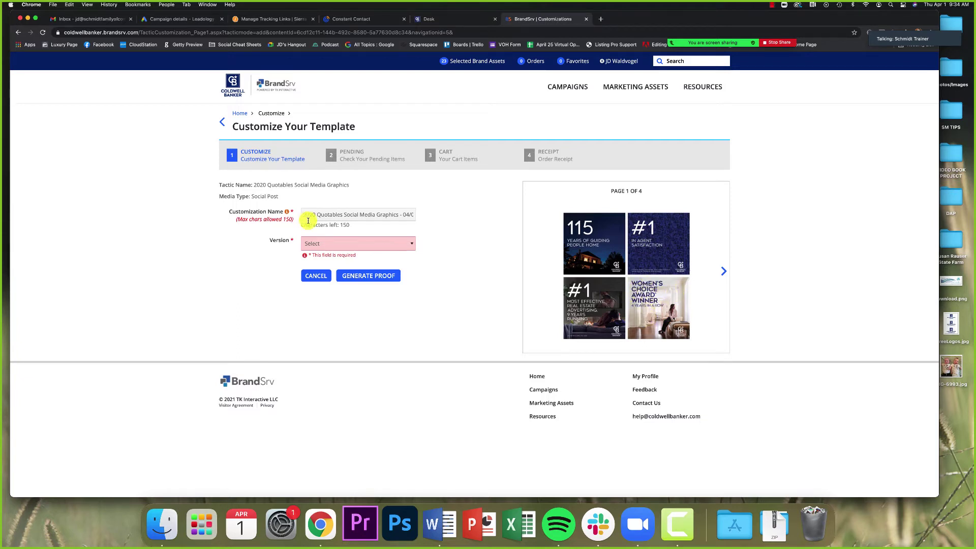
# Choose the Women's Choice Award® Winner version and generate its proof.
pyautogui.click(318, 243)
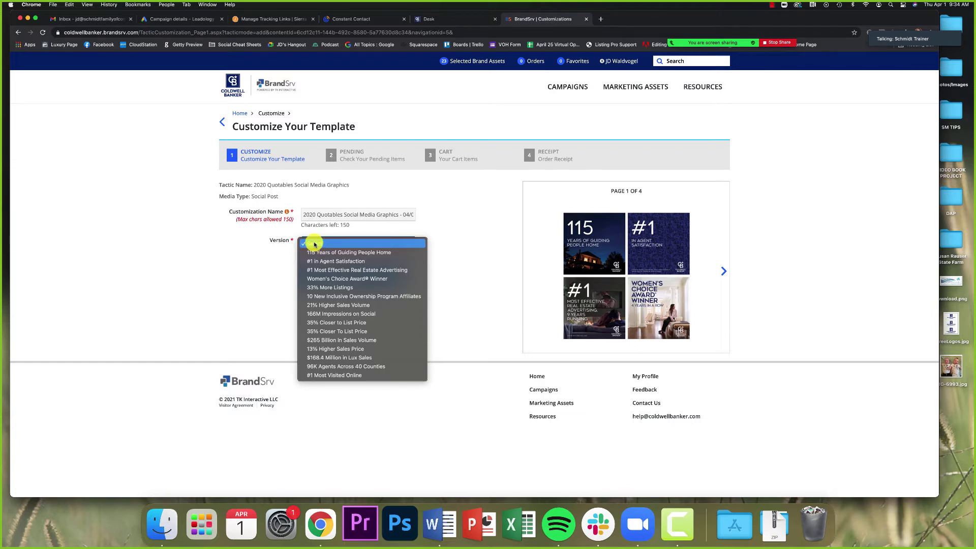
pyautogui.click(382, 279)
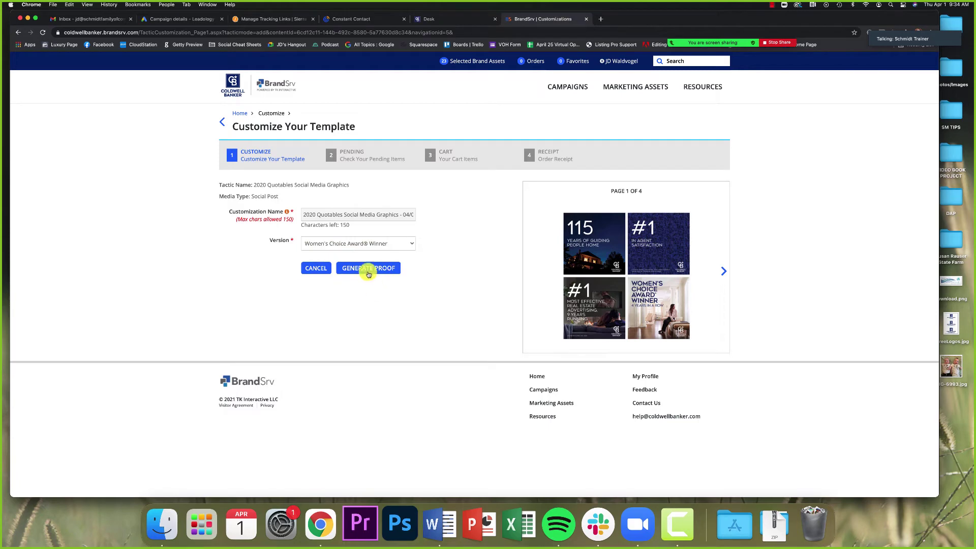
pyautogui.click(368, 270)
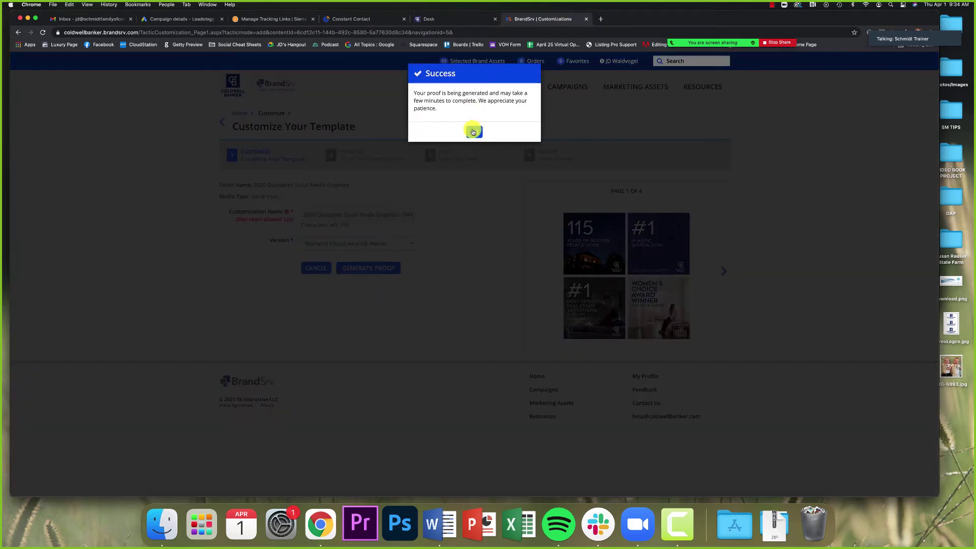
pyautogui.click(473, 132)
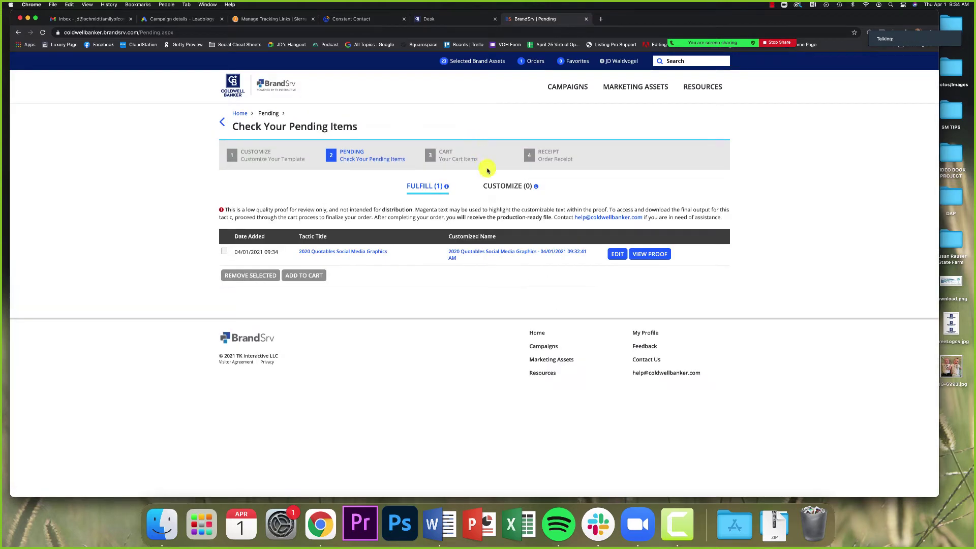
# View the proof of the pending quotables graphic and examine it from top to bottom.
pyautogui.moveTo(645, 258)
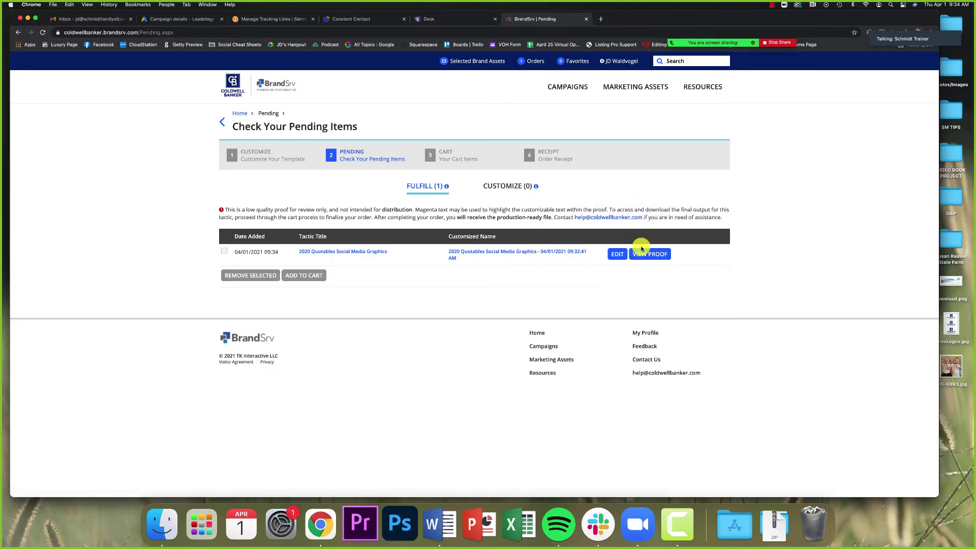
pyautogui.click(644, 258)
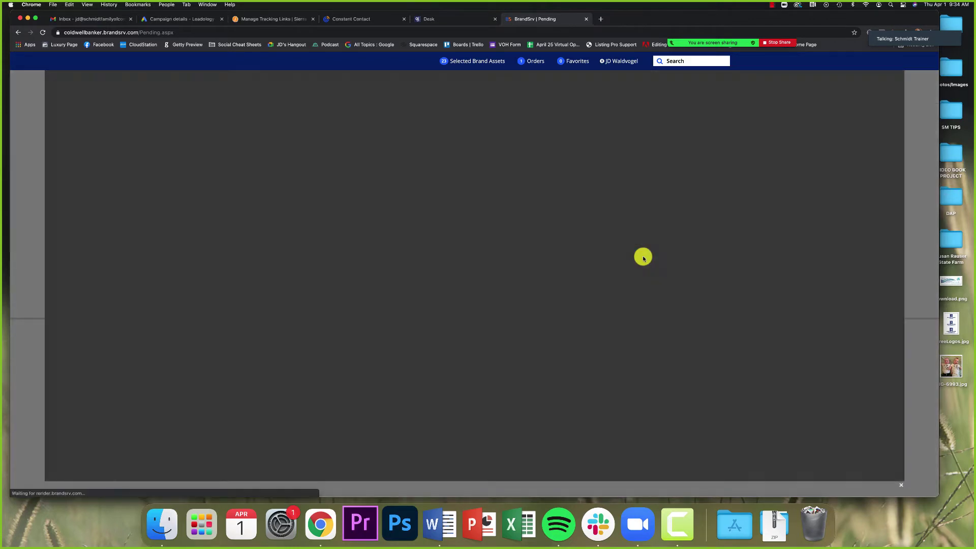
pyautogui.scroll(-10, 644, 259)
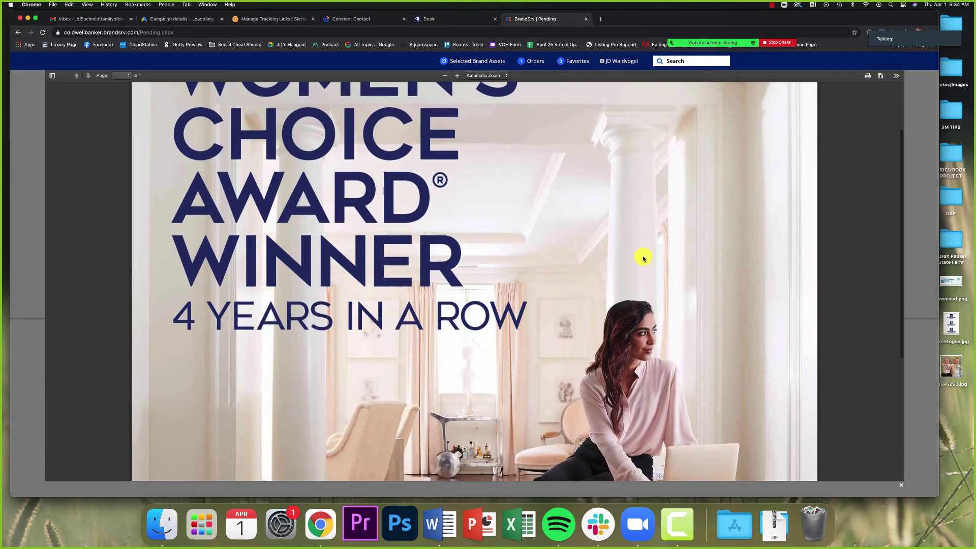
pyautogui.scroll(10, 644, 258)
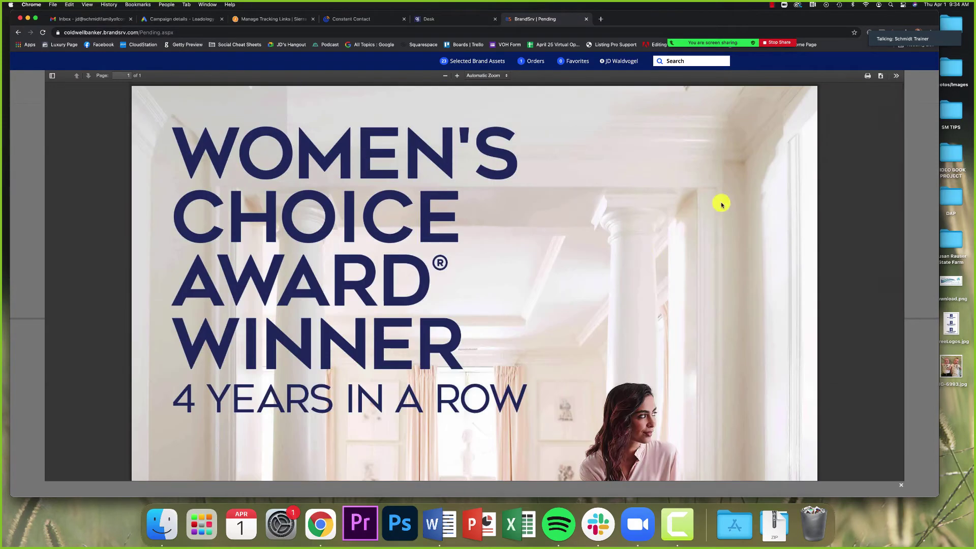
pyautogui.scroll(-10, 387, 210)
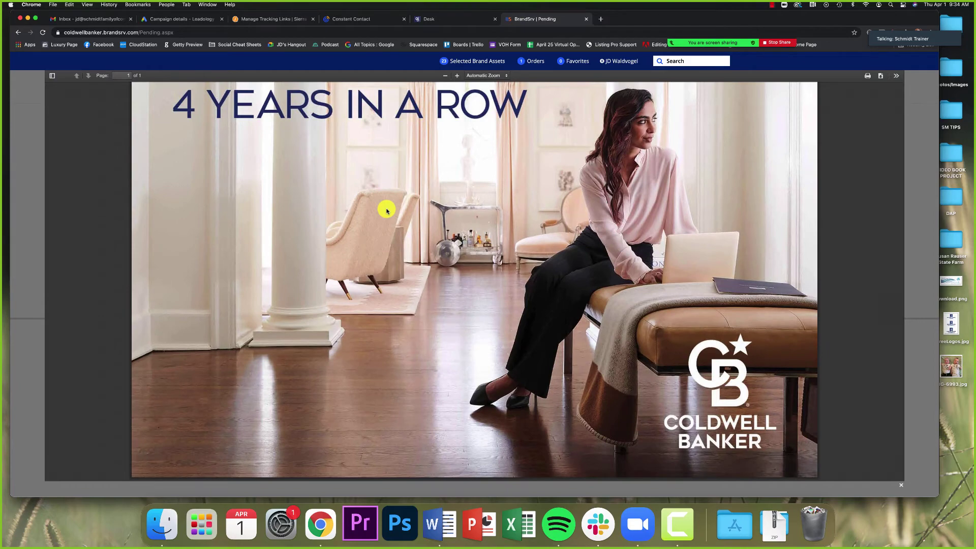
# Close the proof, add the pending 2020 Quotables Social Media Graphics item to the cart and show the available order pages.
pyautogui.scroll(10, 387, 210)
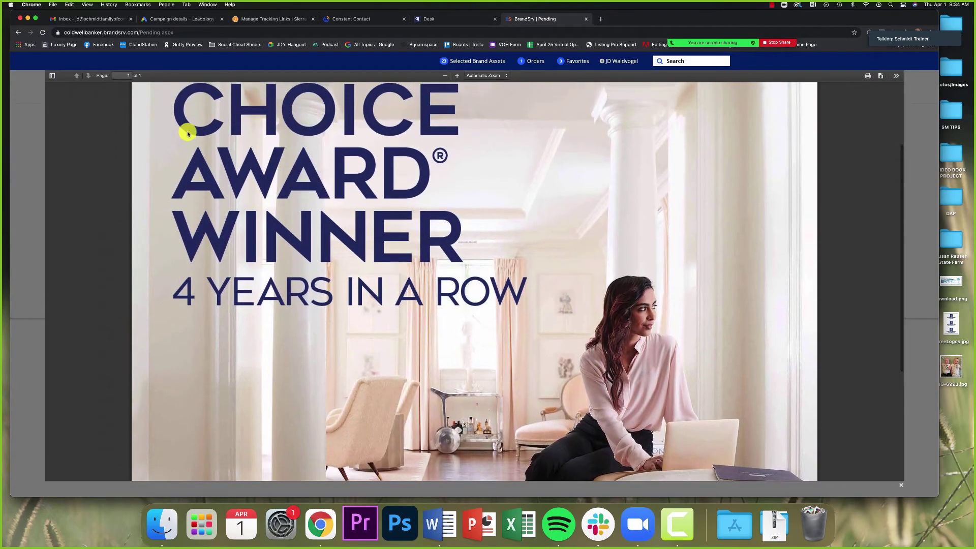
pyautogui.press('Escape')
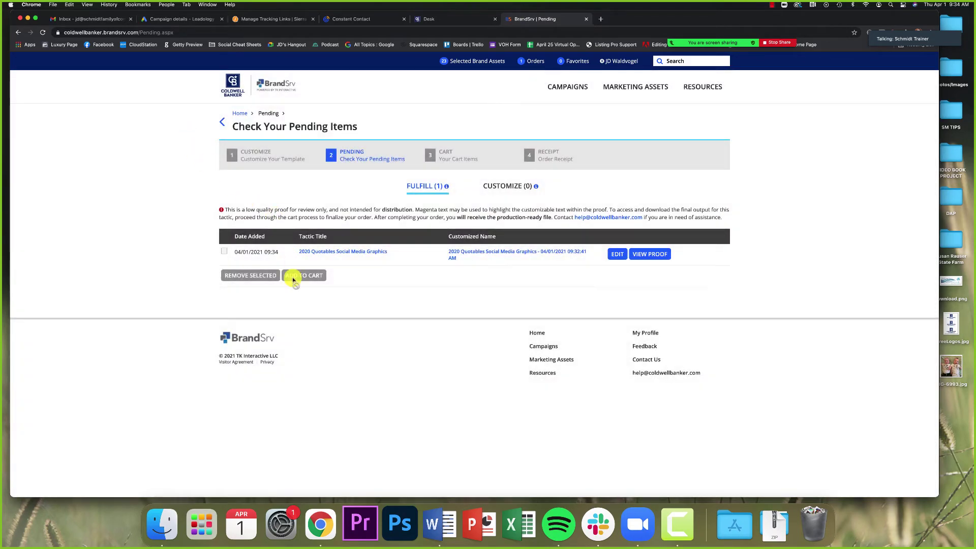
pyautogui.click(224, 251)
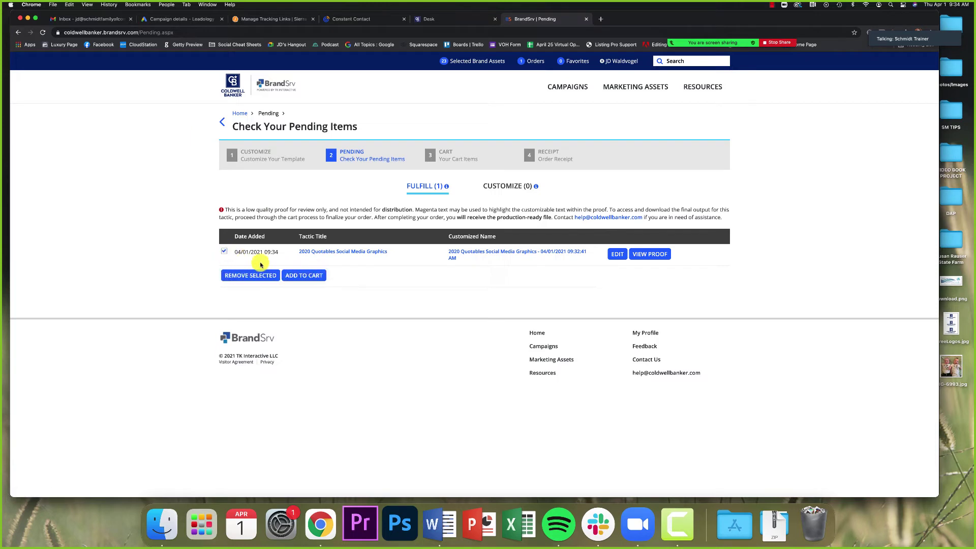
pyautogui.click(305, 276)
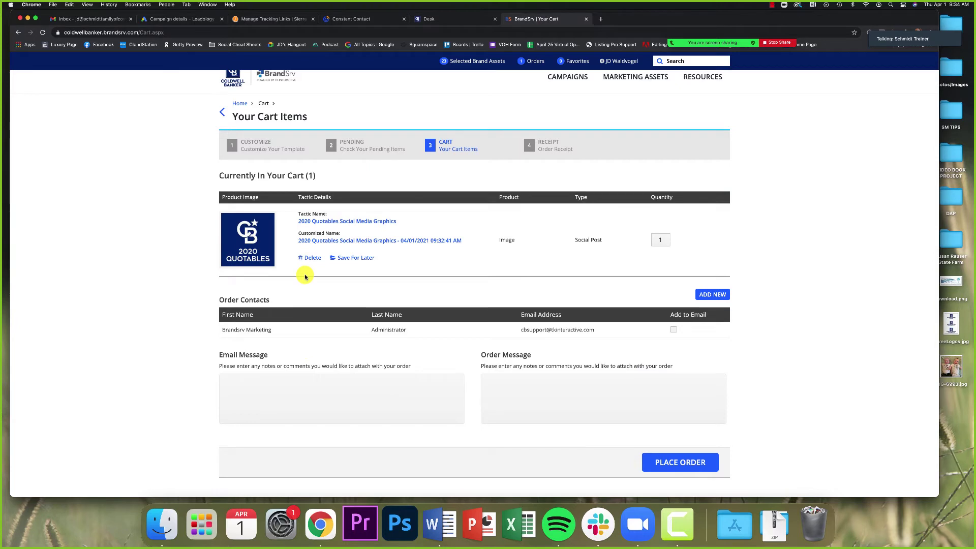
pyautogui.scroll(1, 306, 276)
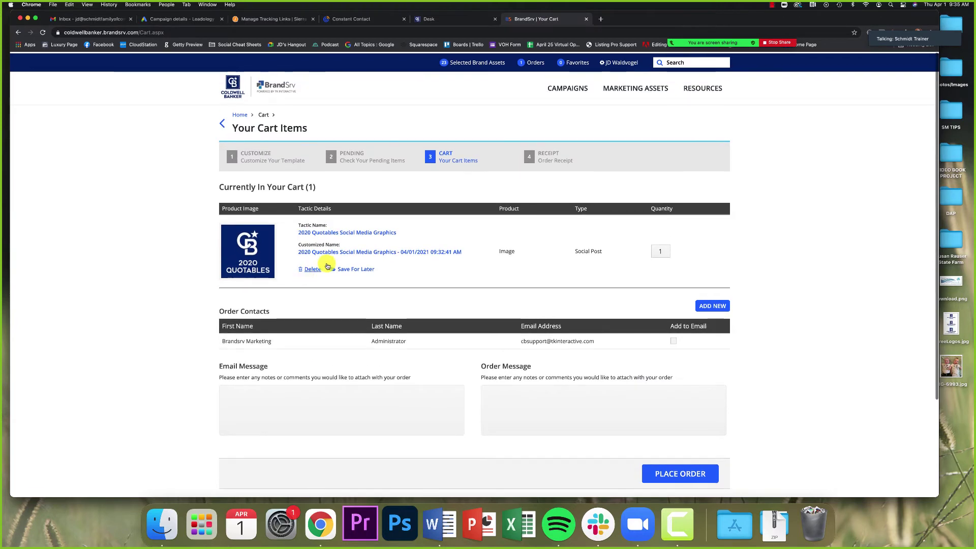
pyautogui.click(537, 66)
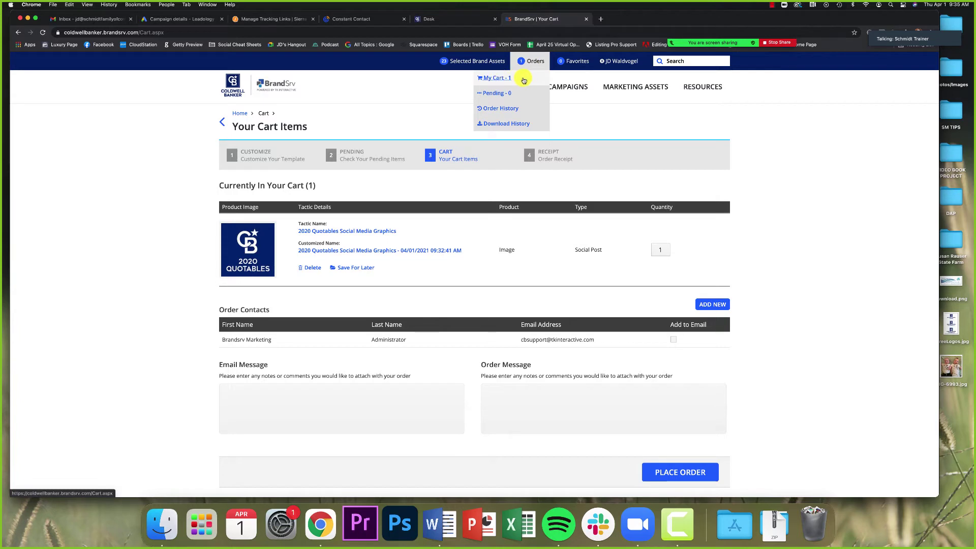
# Open the Guiding You Home campaign and go on to its Social collection.
pyautogui.moveTo(545, 84)
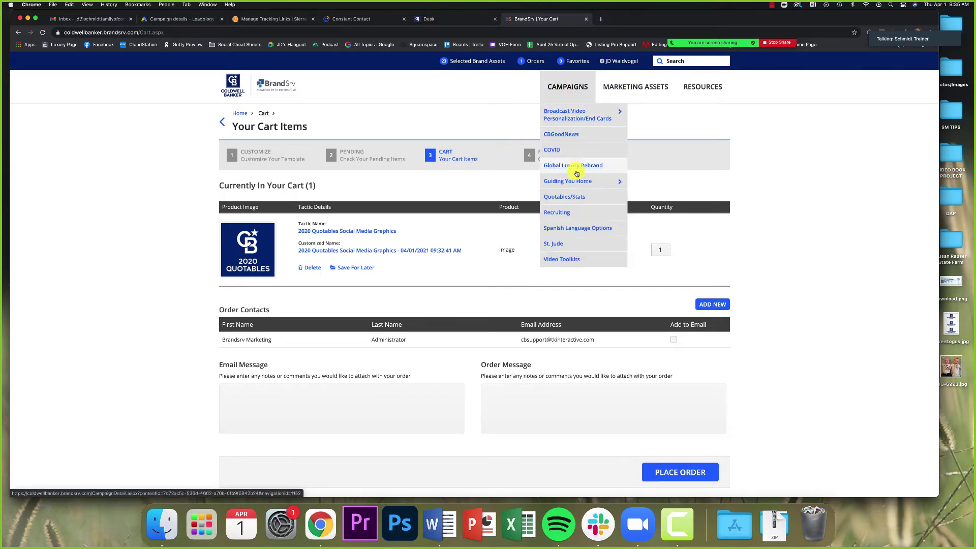
pyautogui.moveTo(577, 182)
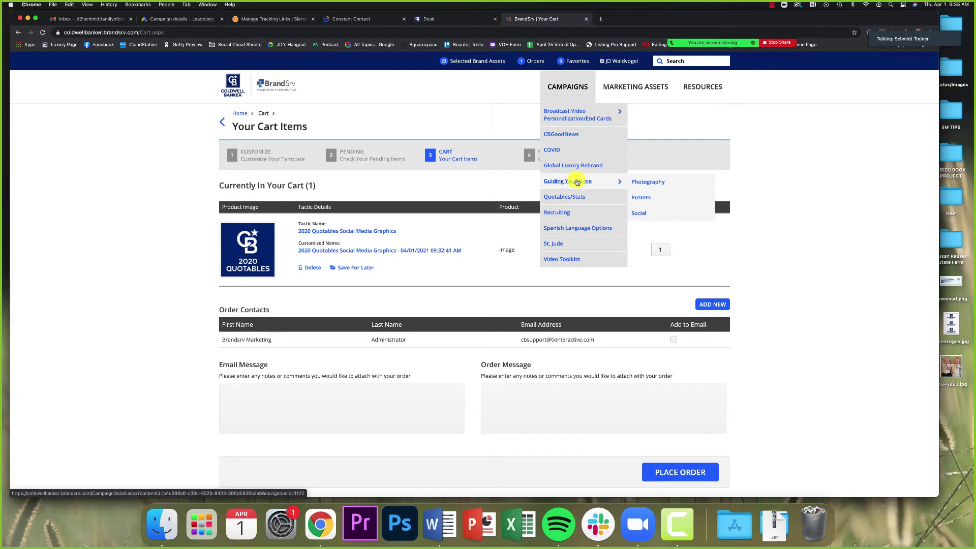
pyautogui.click(577, 182)
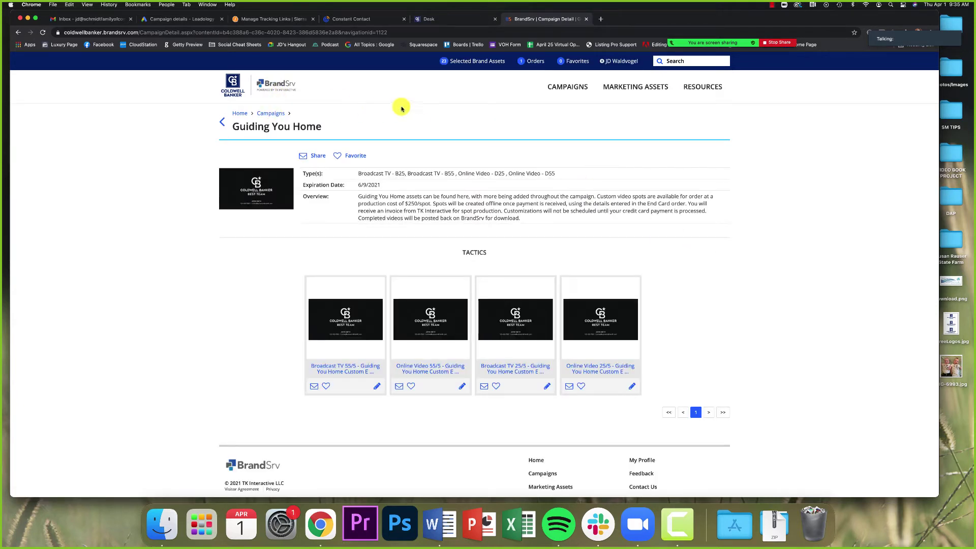
pyautogui.moveTo(588, 182)
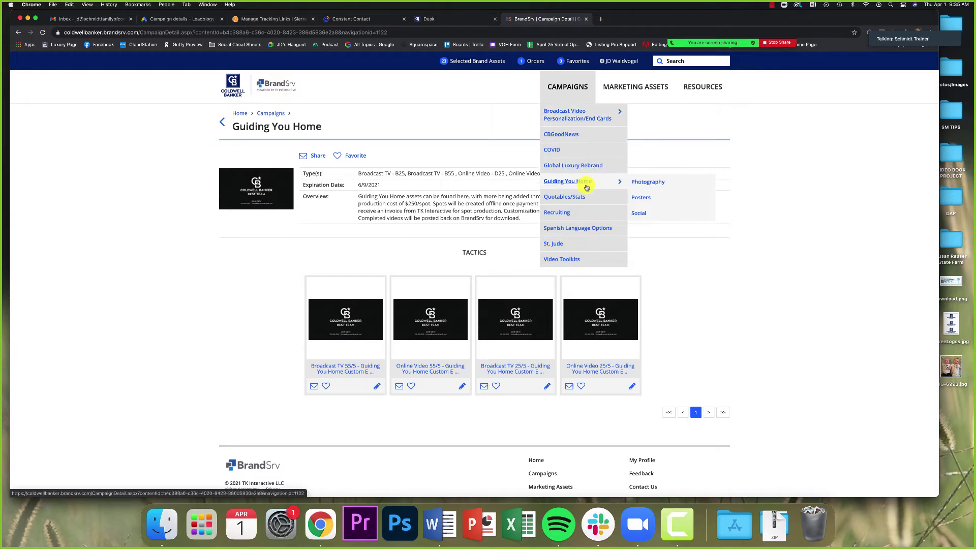
pyautogui.click(638, 213)
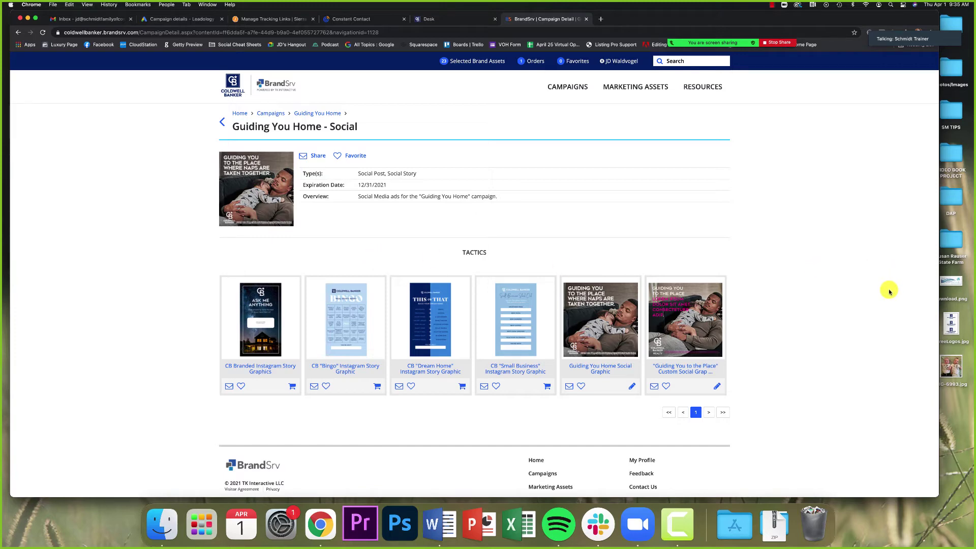
# Take a quick look at the IMG-6993.jpg photo on the desktop and close its preview.
pyautogui.click(954, 370)
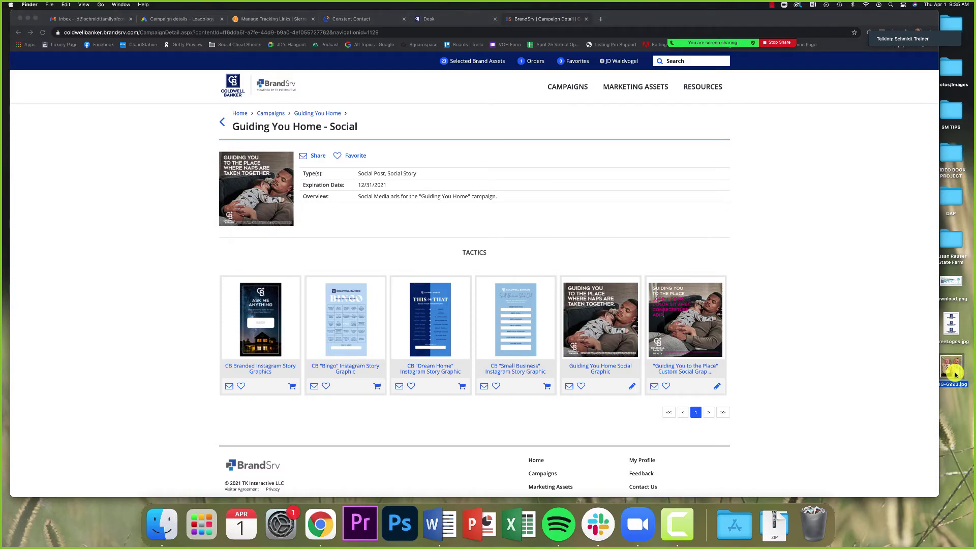
pyautogui.press('space')
pyautogui.press('space')
# Load facebook.com in a new browser tab and bring up its home feed.
pyautogui.click(553, 22)
pyautogui.press('super+t')
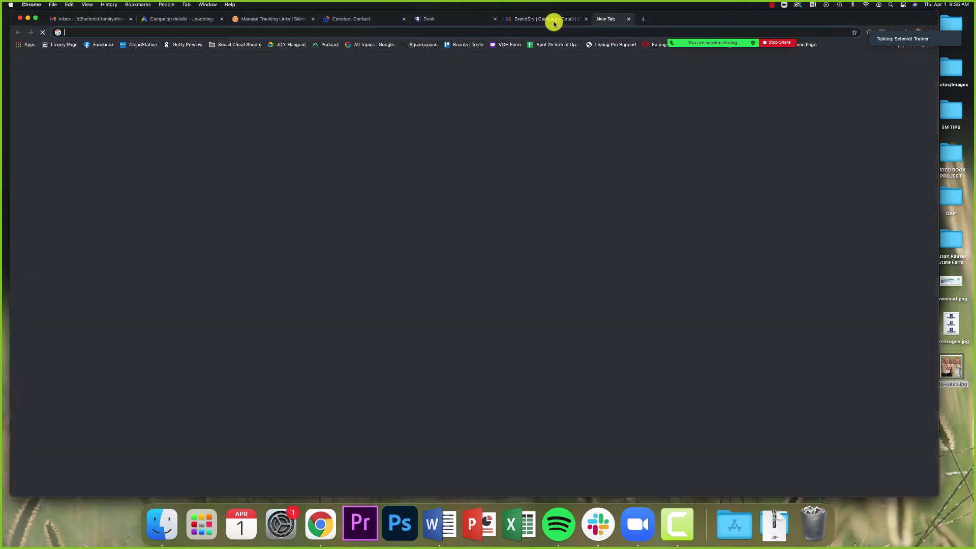
pyautogui.write('facebook.com')
pyautogui.press('Return')
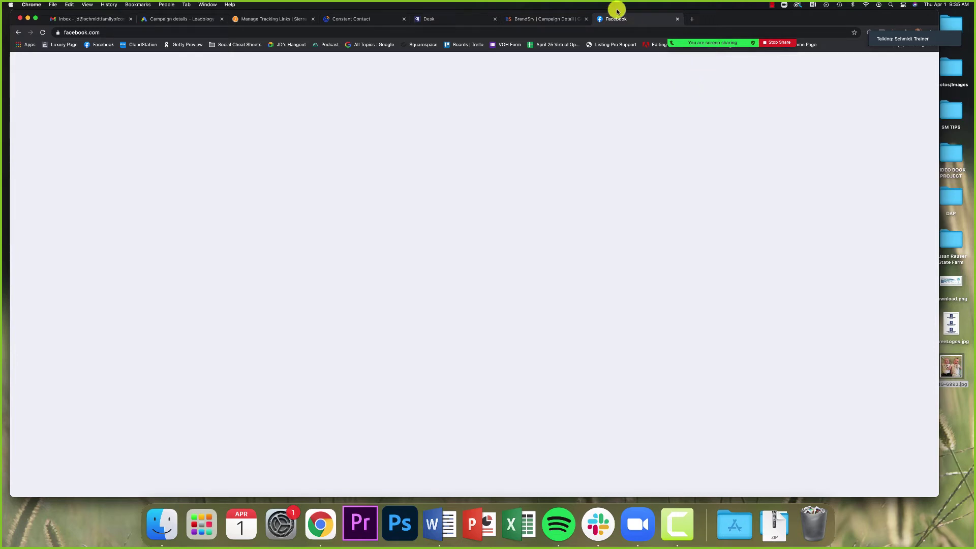
pyautogui.click(104, 45)
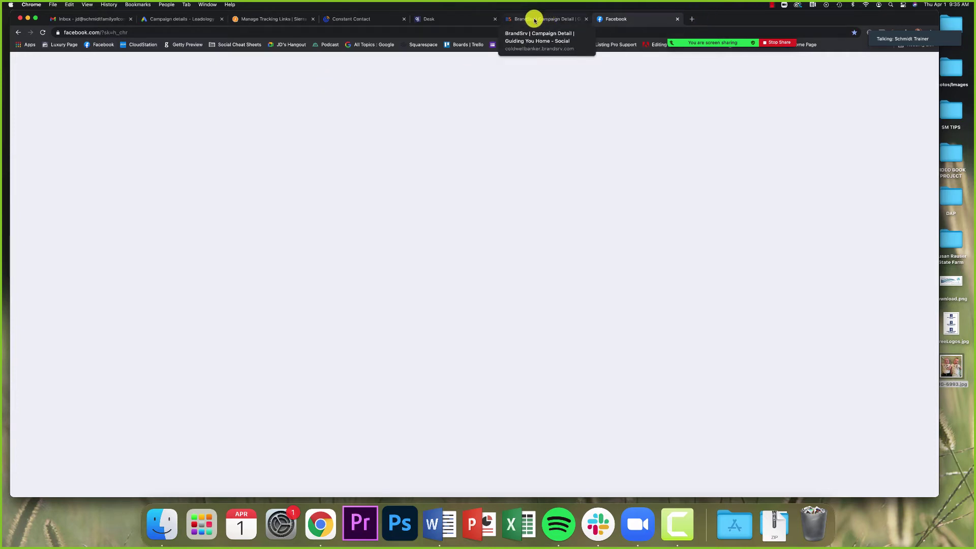
pyautogui.moveTo(854, 23); pyautogui.dragTo(860, 49)
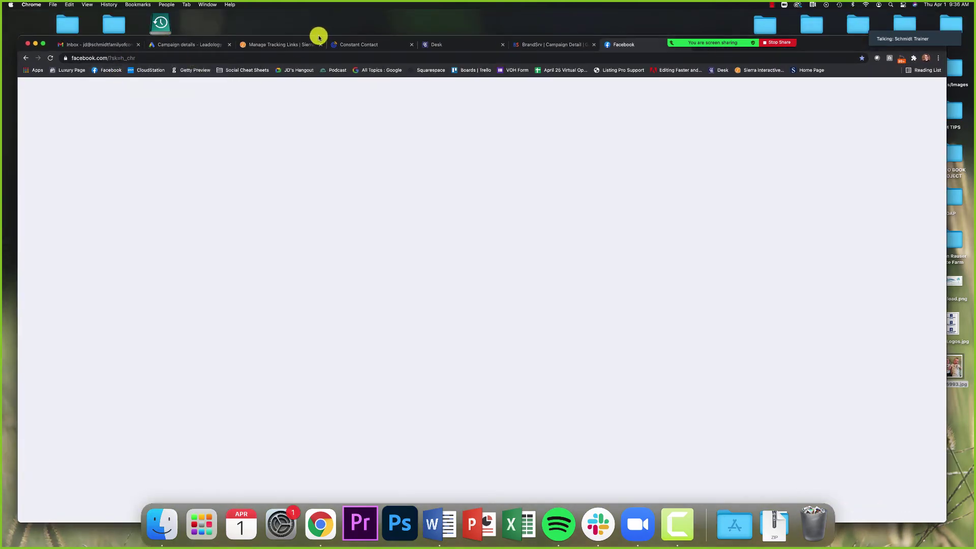
pyautogui.moveTo(319, 37); pyautogui.dragTo(302, 17)
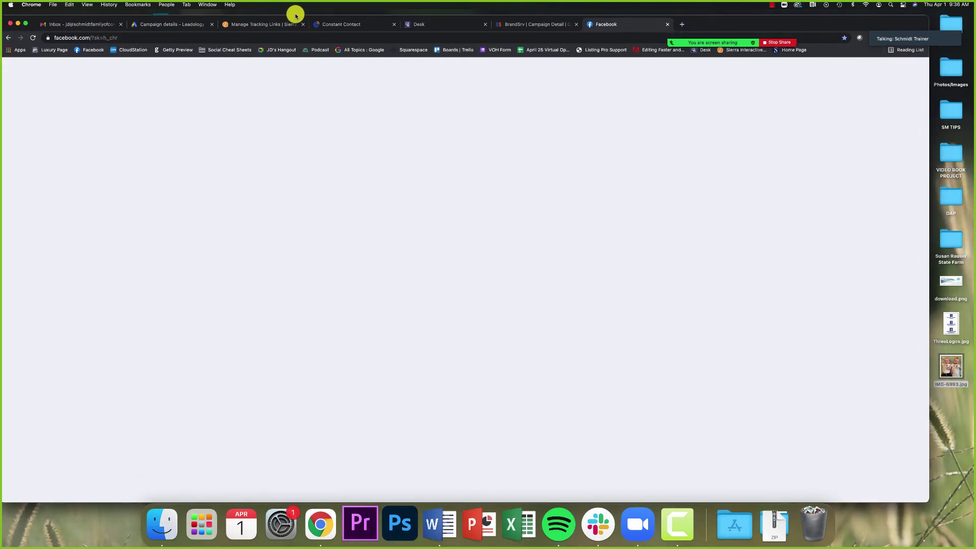
pyautogui.click(519, 25)
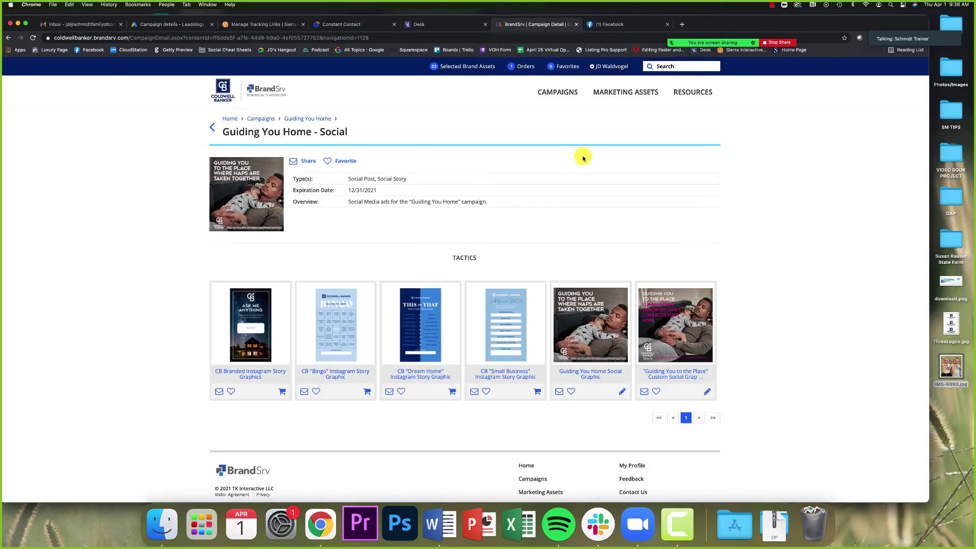
pyautogui.click(594, 25)
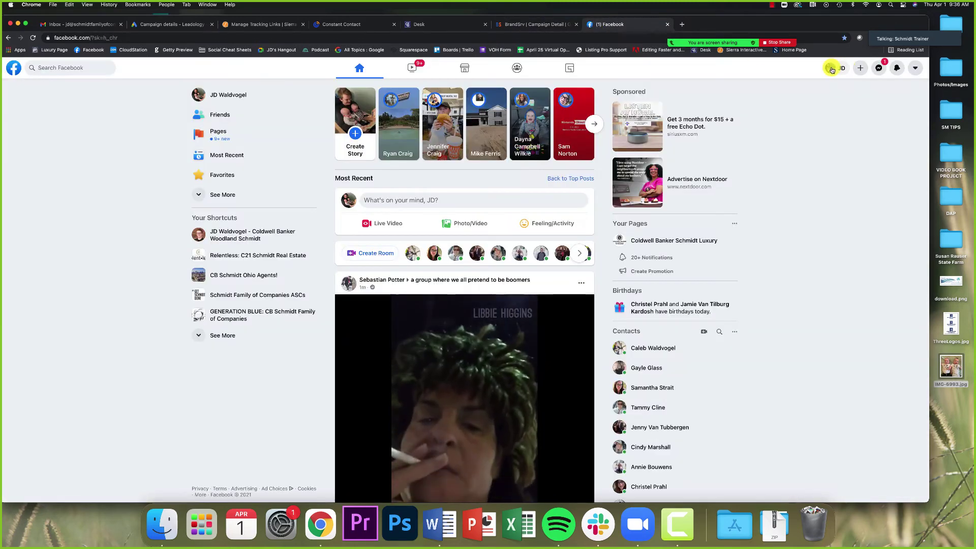
# Open the personal Facebook profile and find the "Guiding you to the place where we keep our heads up" post.
pyautogui.click(831, 69)
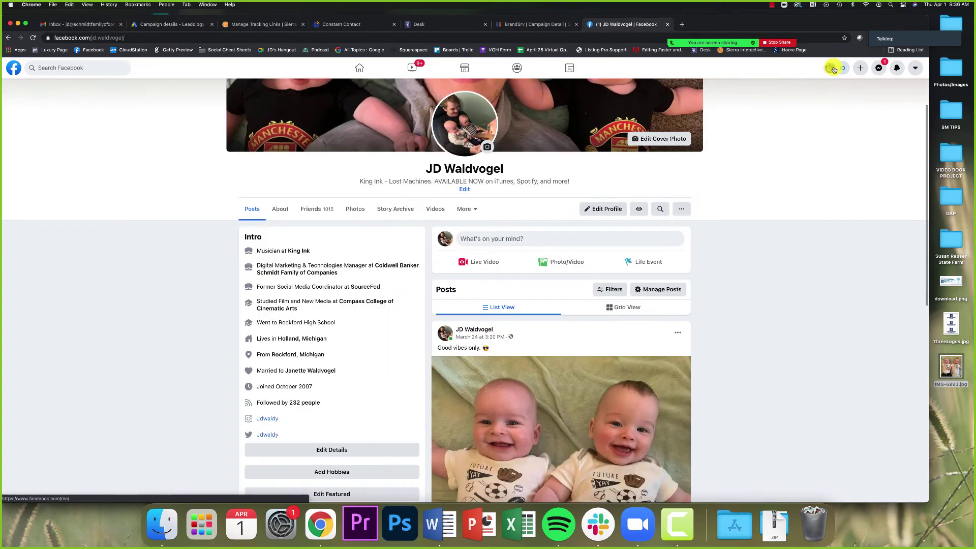
pyautogui.scroll(-10, 797, 147)
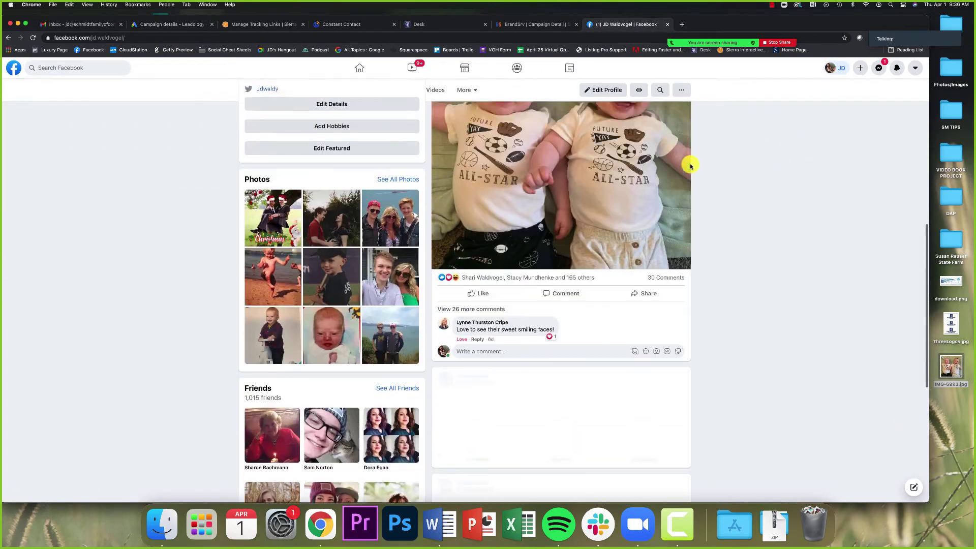
pyautogui.scroll(2, 701, 165)
pyautogui.scroll(-6, 717, 168)
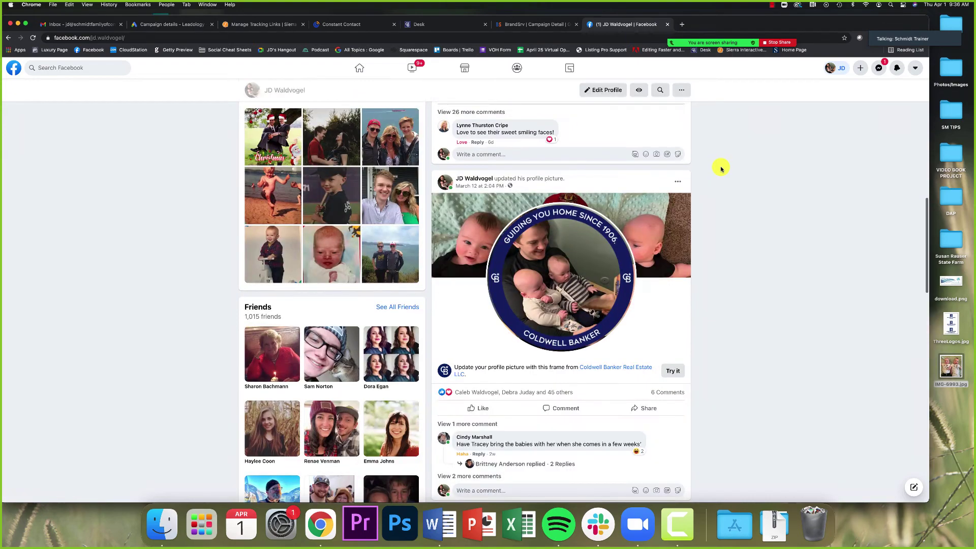
pyautogui.scroll(-8, 722, 169)
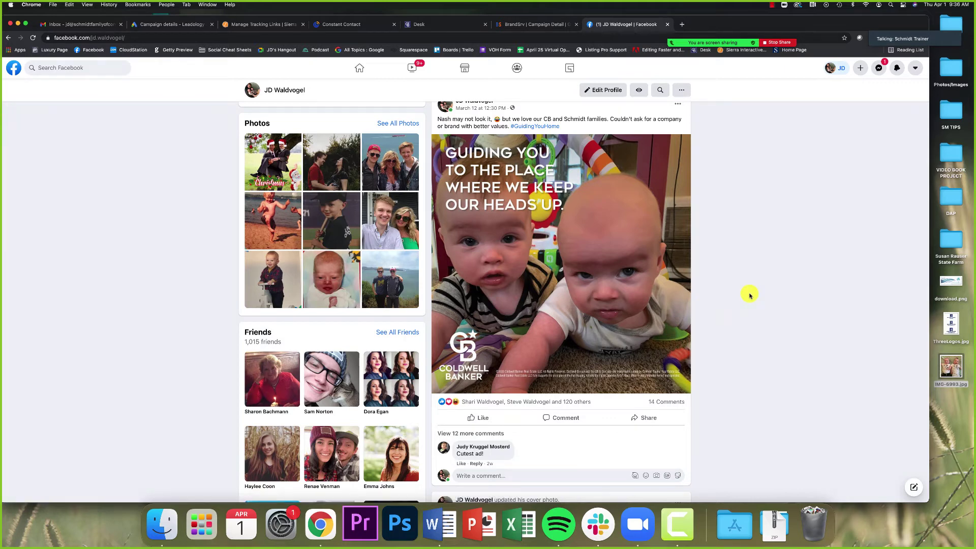
# Preview IMG-6993.jpg from the desktop over the Facebook post and close it again.
pyautogui.click(959, 364)
pyautogui.press('space')
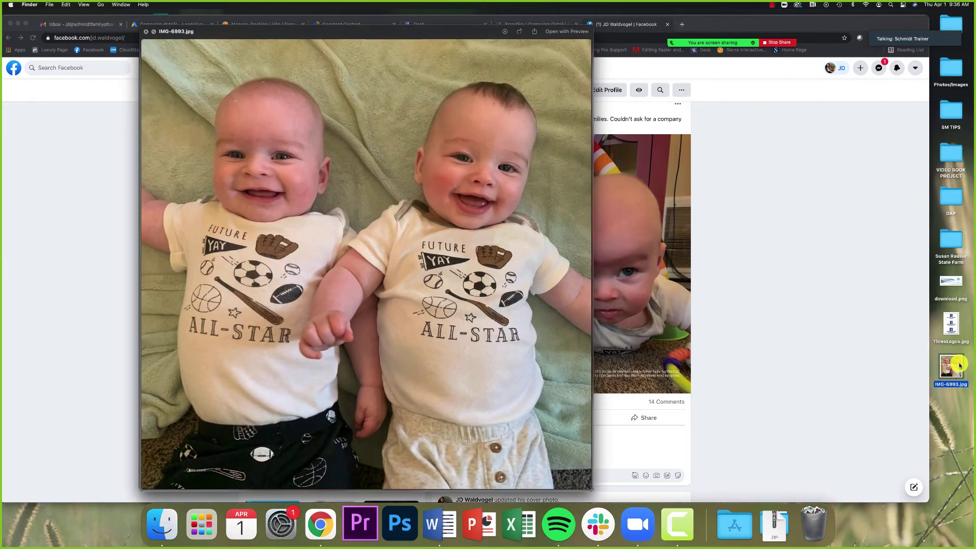
pyautogui.press('space')
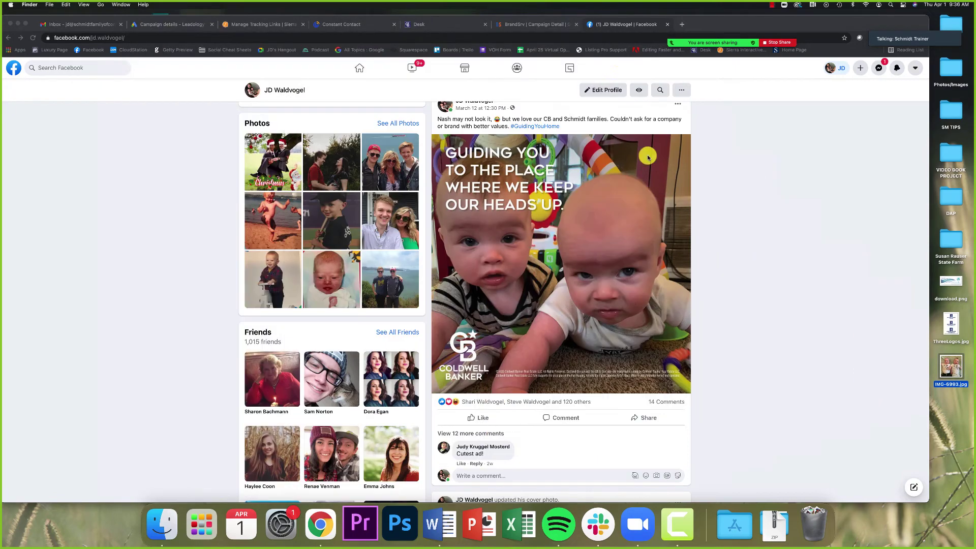
# Return to BrandSrv and start customizing the "Guiding You to the Place" Custom Social Graphic.
pyautogui.click(532, 24)
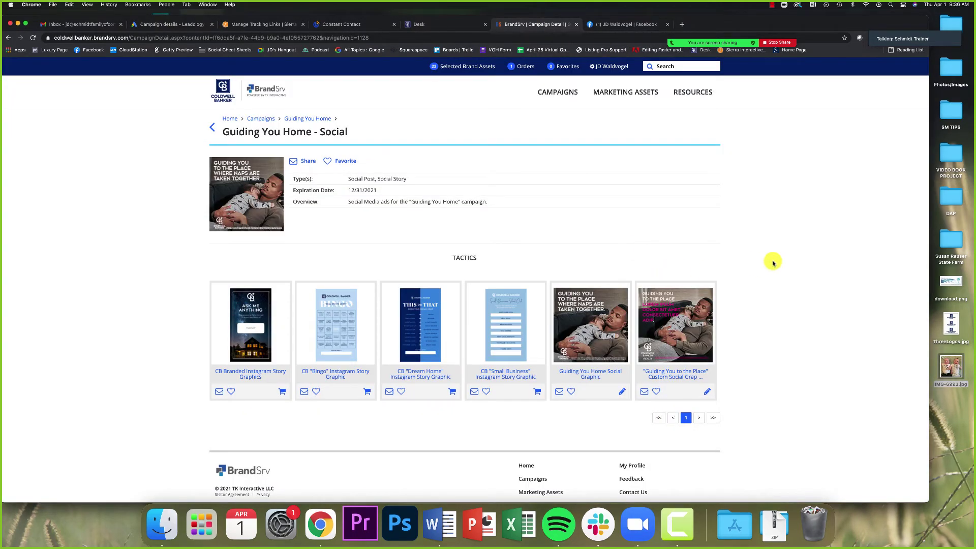
pyautogui.moveTo(656, 298)
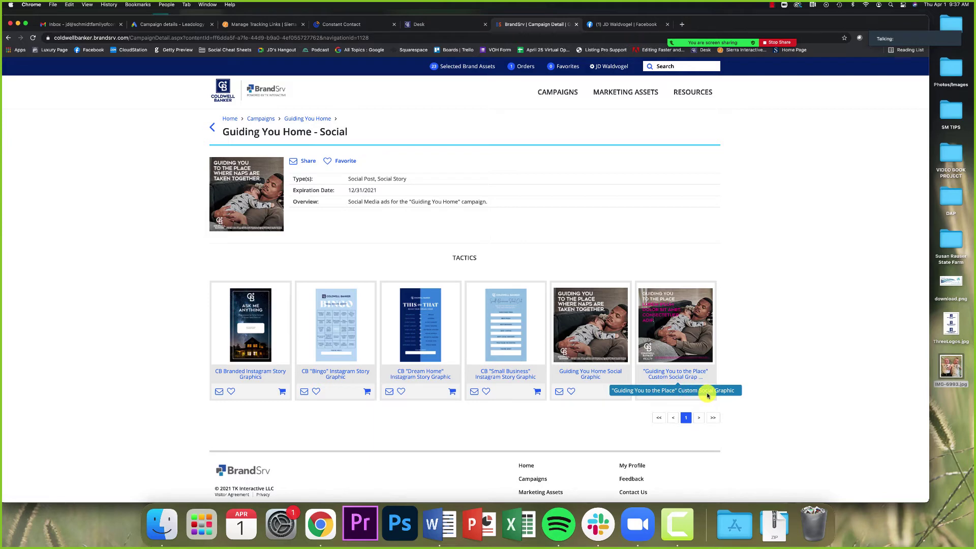
pyautogui.click(675, 376)
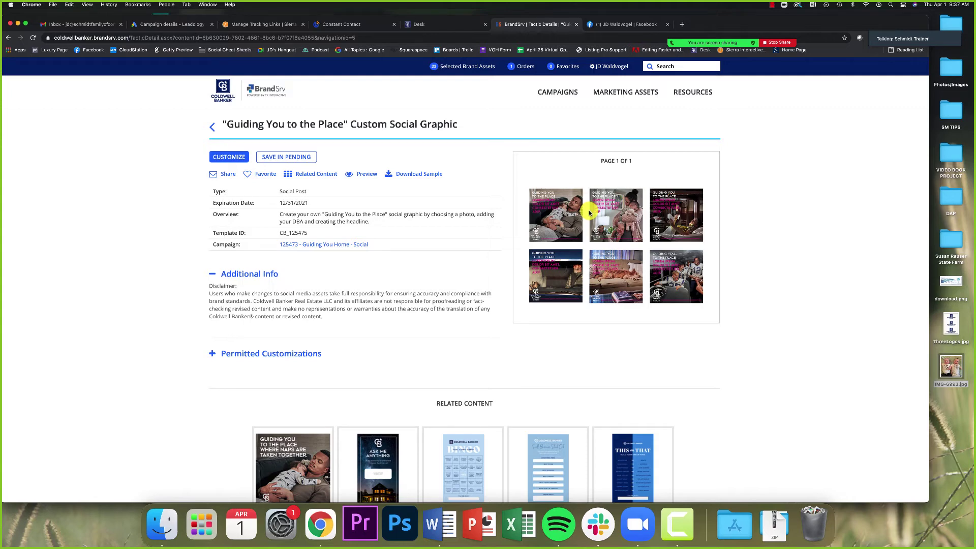
pyautogui.click(229, 157)
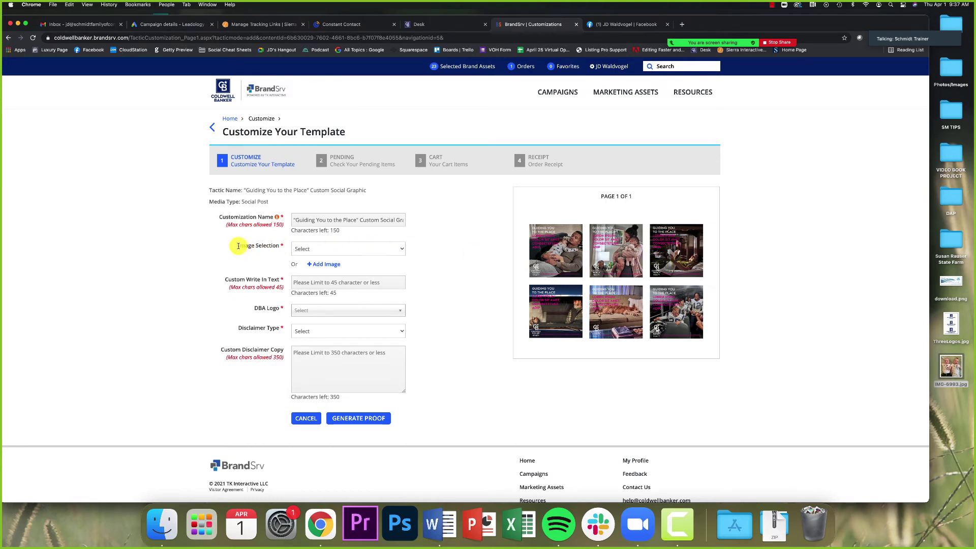
# Review the stock photos offered for the template's image selection without choosing one.
pyautogui.moveTo(239, 246); pyautogui.dragTo(285, 247)
pyautogui.click(314, 249)
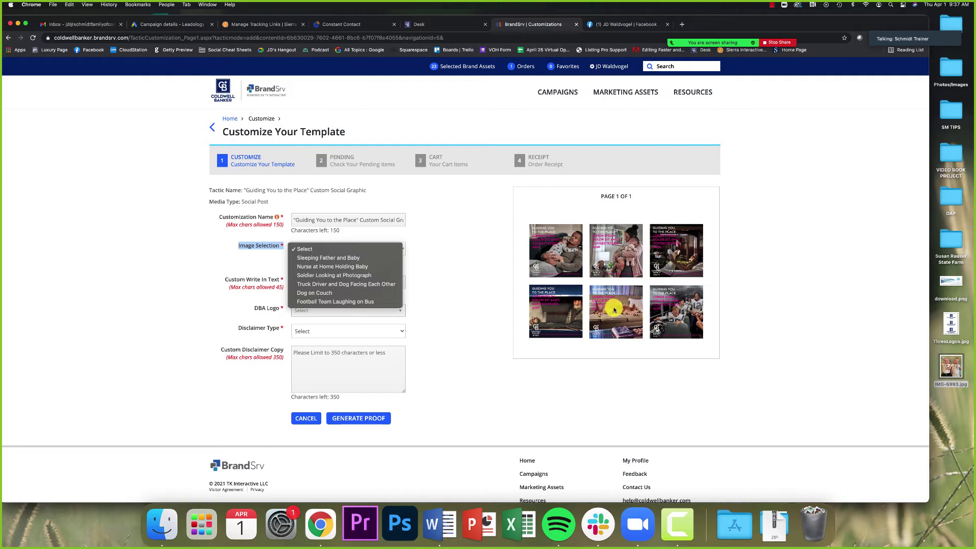
pyautogui.click(495, 279)
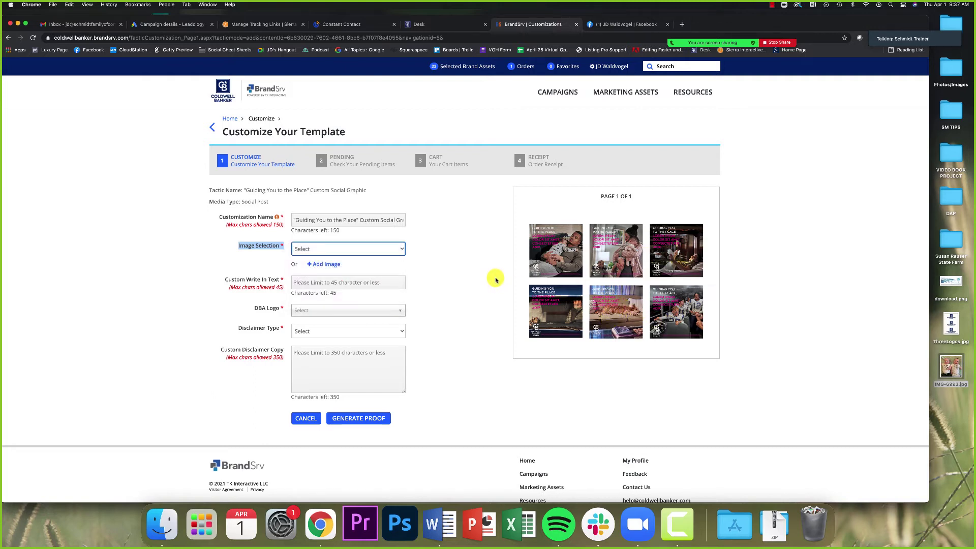
# Upload IMG-6993.jpg from the desktop to My Files and use it as the template's image.
pyautogui.click(328, 265)
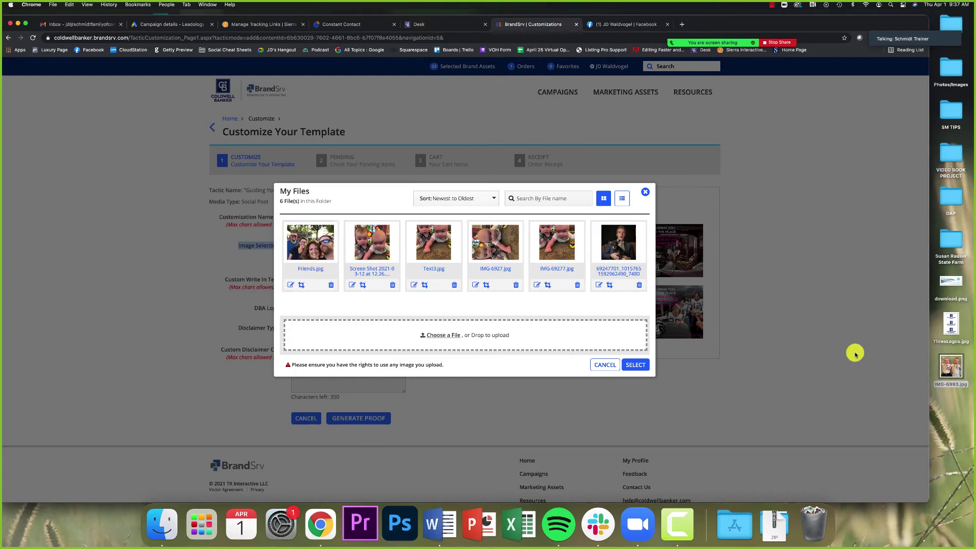
pyautogui.click(952, 376)
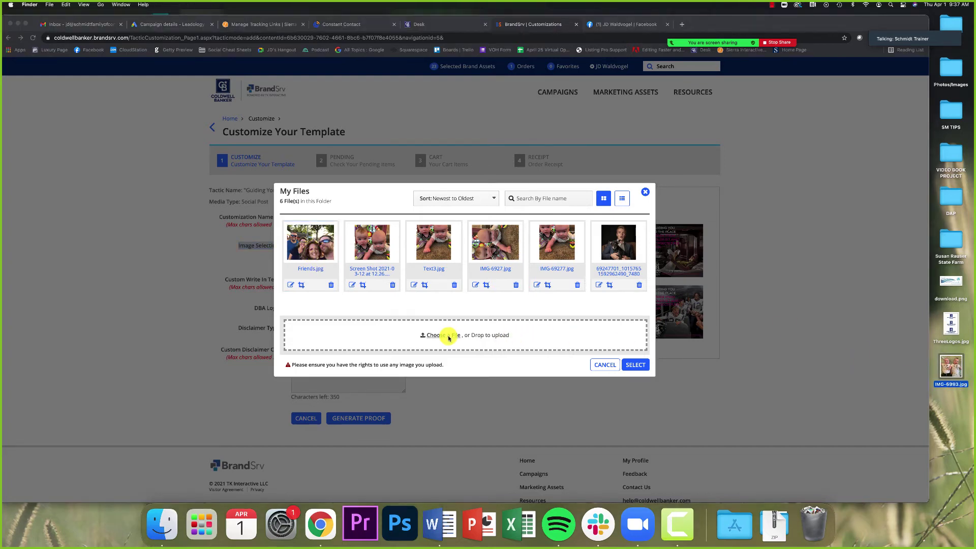
pyautogui.moveTo(965, 387); pyautogui.dragTo(525, 334)
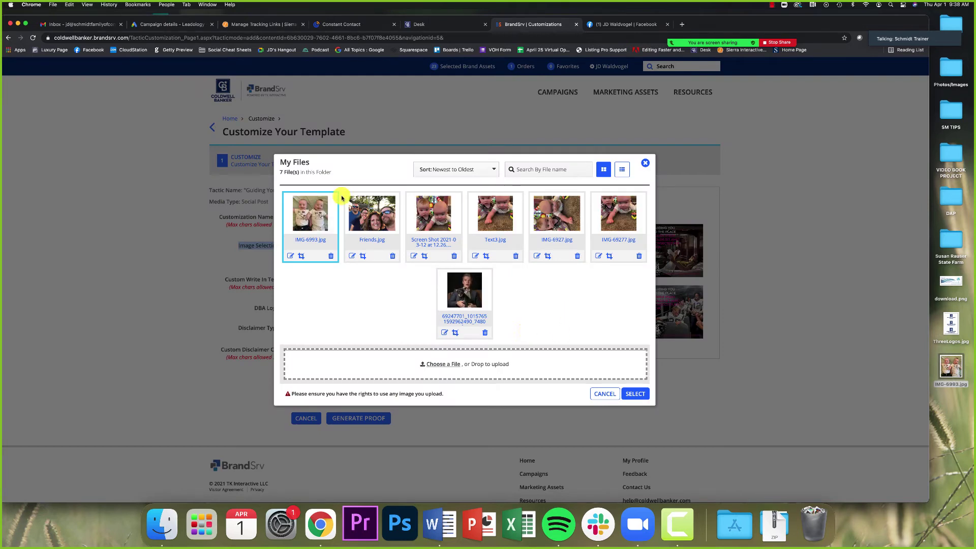
pyautogui.click(553, 213)
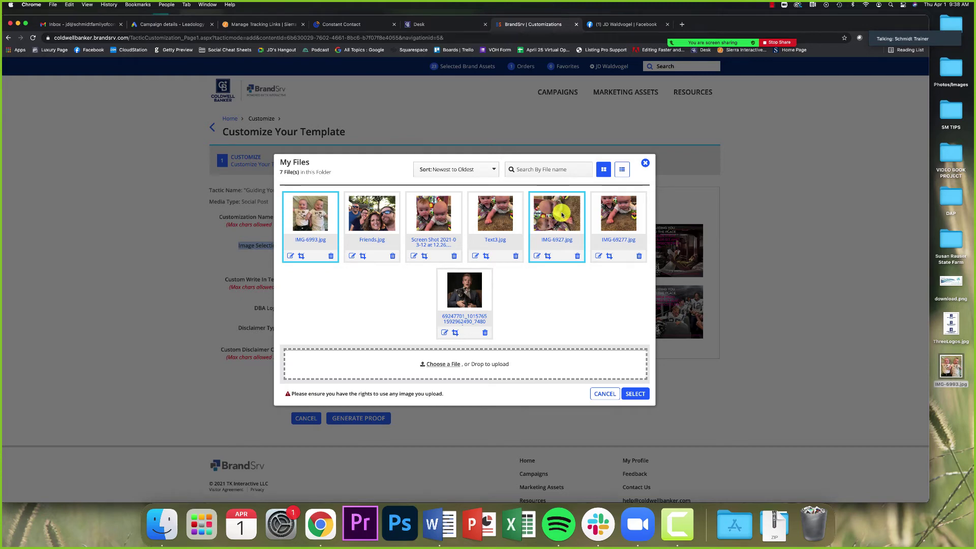
pyautogui.click(562, 215)
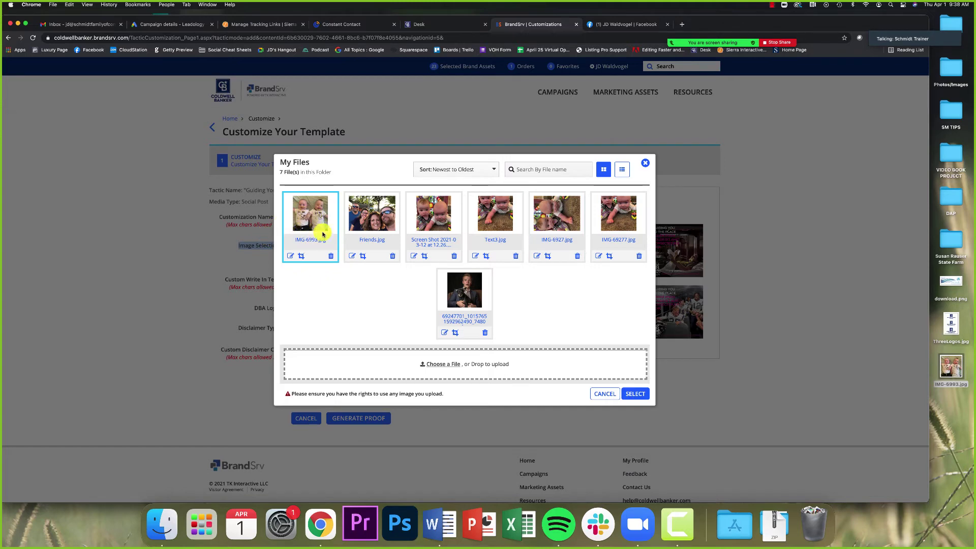
pyautogui.click(635, 394)
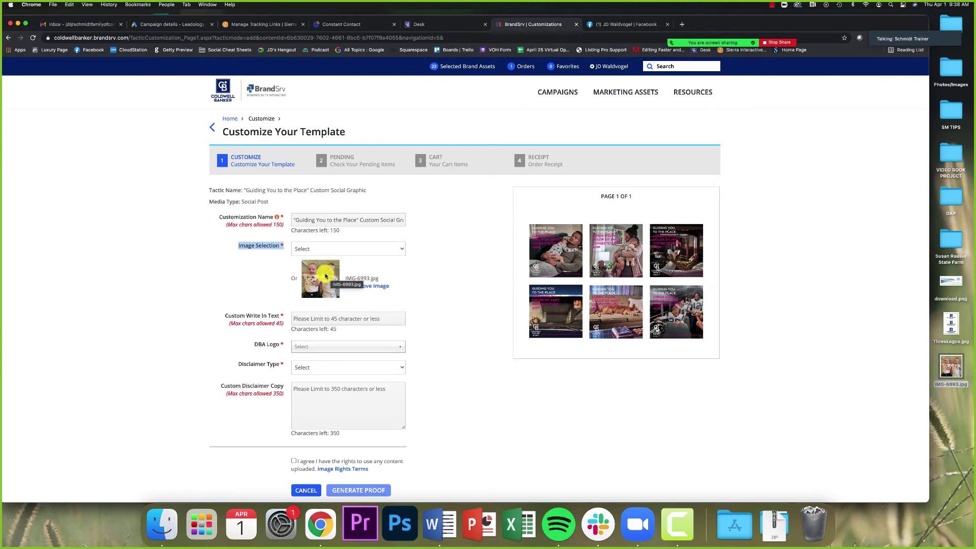
pyautogui.click(463, 280)
pyautogui.scroll(-1, 464, 297)
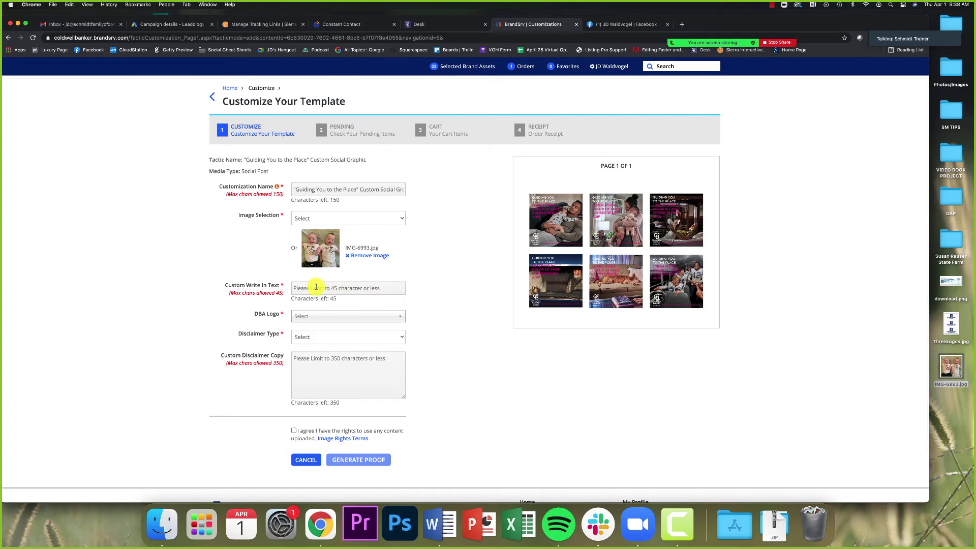
pyautogui.click(316, 287)
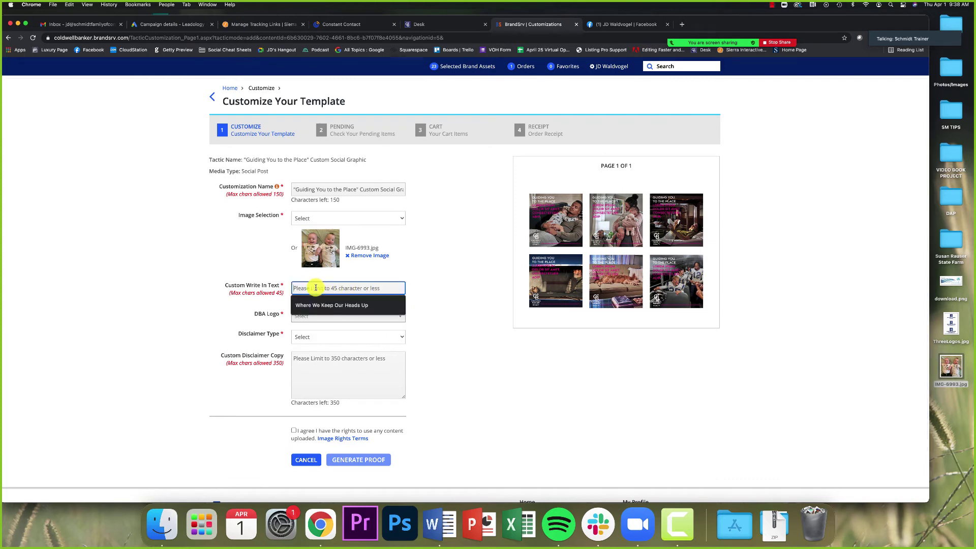
pyautogui.click(434, 294)
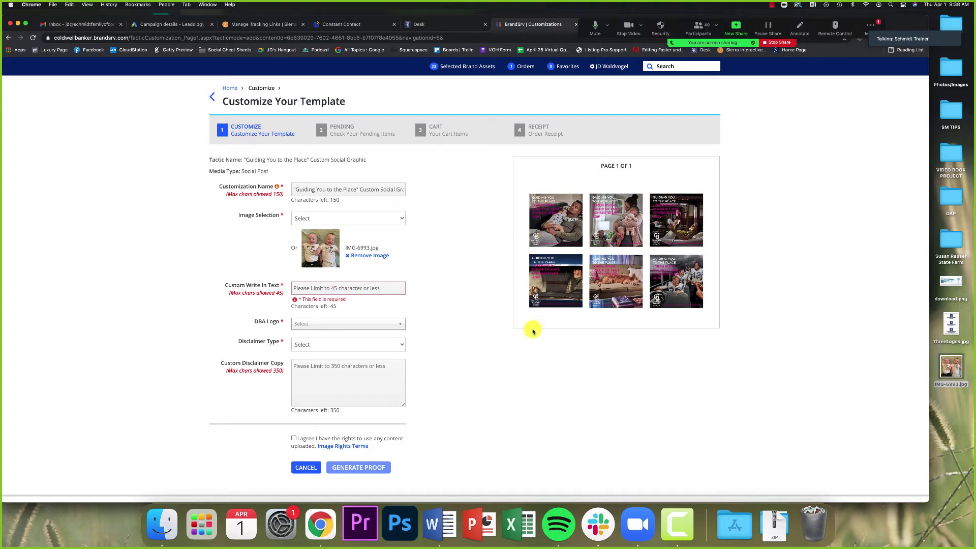
# Open the meeting chat to read the participants' latest message and close it again.
pyautogui.click(867, 28)
pyautogui.click(866, 47)
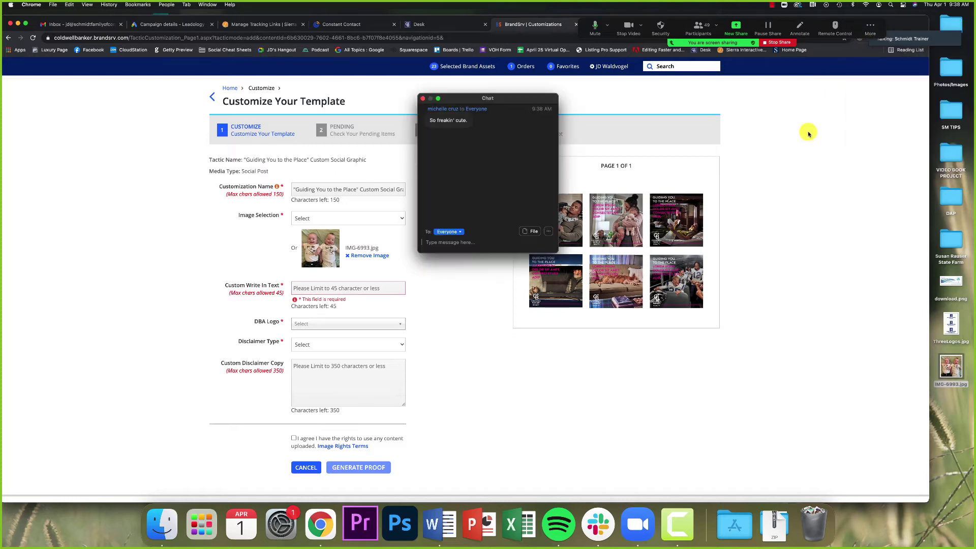
pyautogui.click(424, 98)
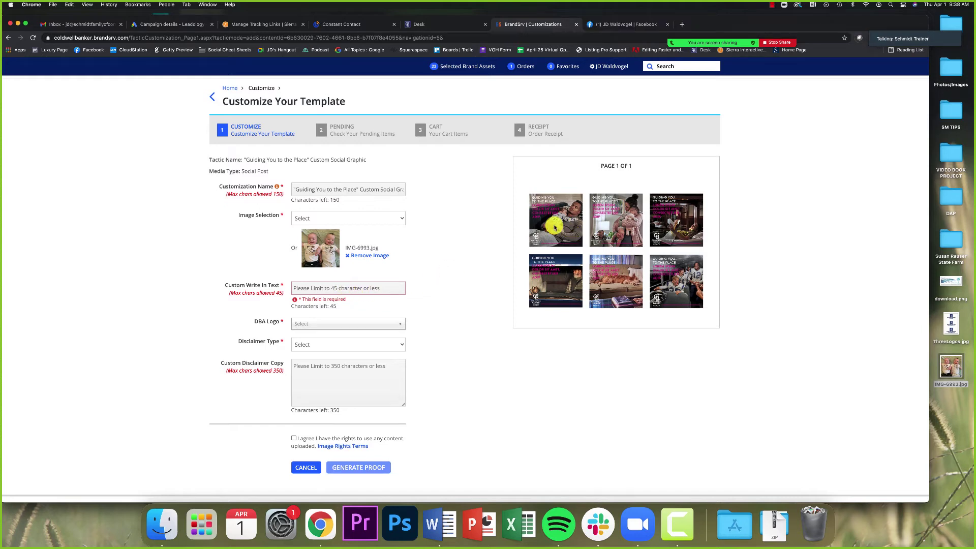
# Enter "Where Smiles Never Stop" as the Custom Write In Text.
pyautogui.click(386, 286)
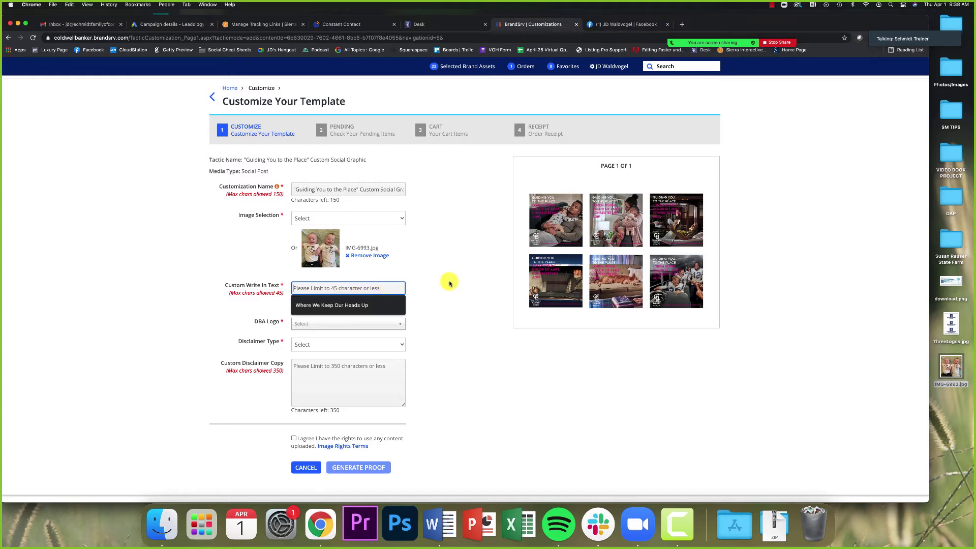
pyautogui.write('Wi')
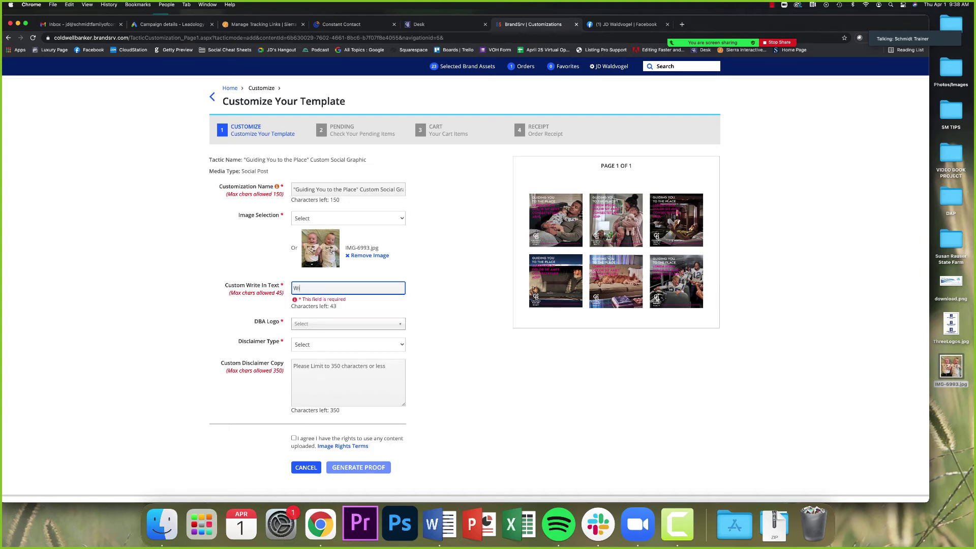
pyautogui.press('BackSpace')
pyautogui.write('here ')
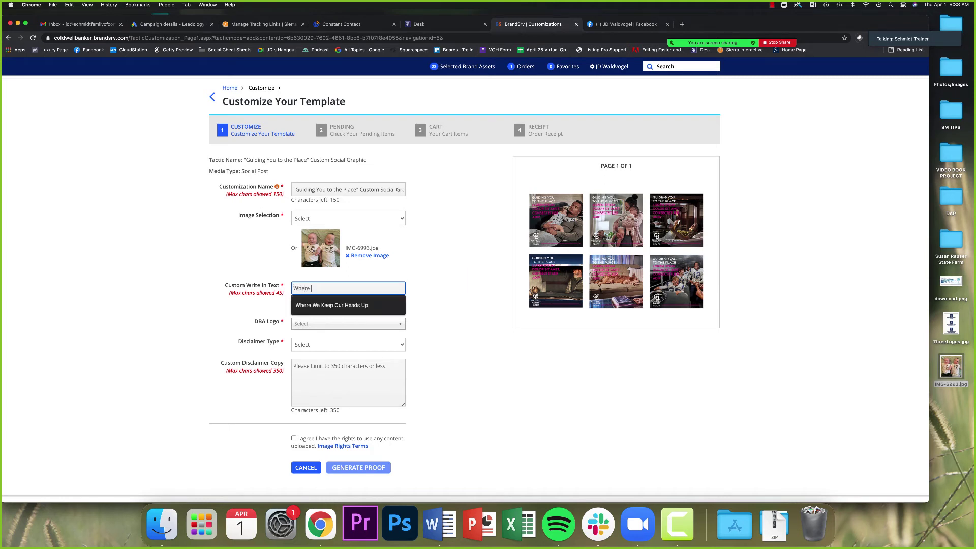
pyautogui.write('Smiles Never Stop')
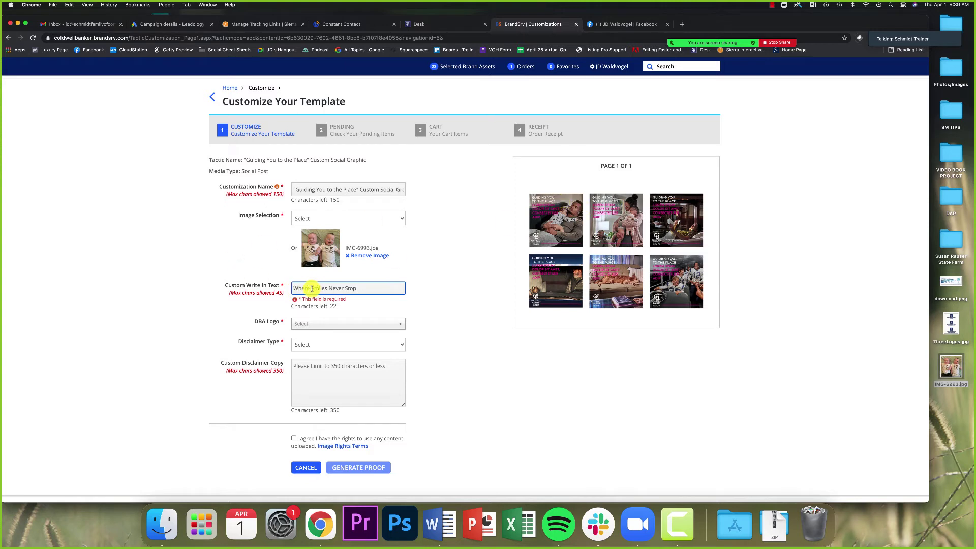
# Search the DBA Logo options for "woodl" and "premier pr", and clear the search without choosing a logo.
pyautogui.click(330, 324)
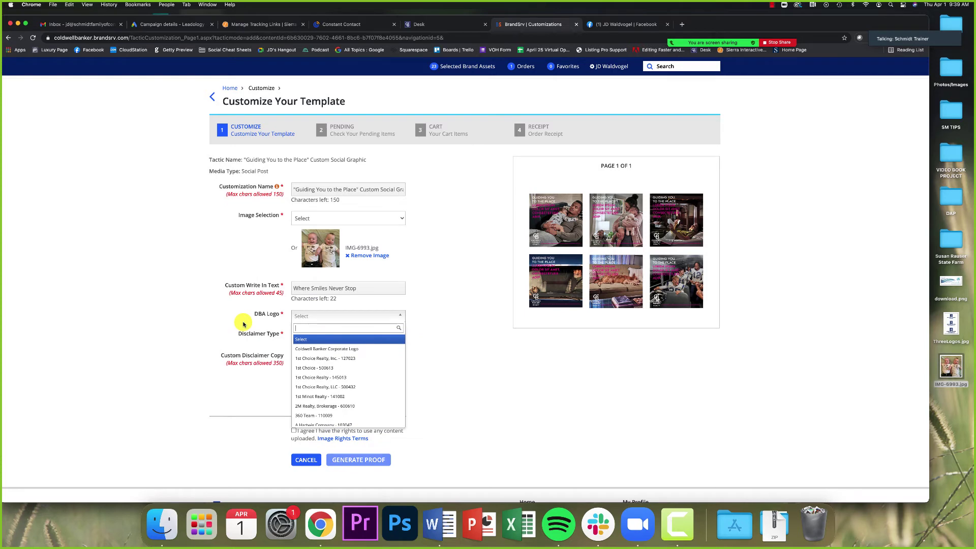
pyautogui.write('woodl')
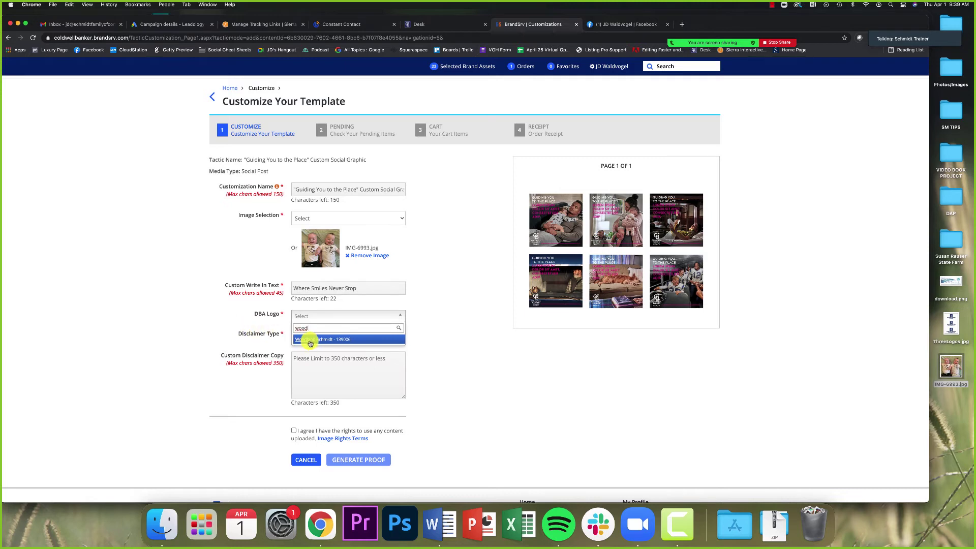
pyautogui.press('BackSpace')
pyautogui.press('BackSpace')
pyautogui.press('BackSpace')
pyautogui.press('BackSpace')
pyautogui.press('BackSpace')
pyautogui.write('prem')
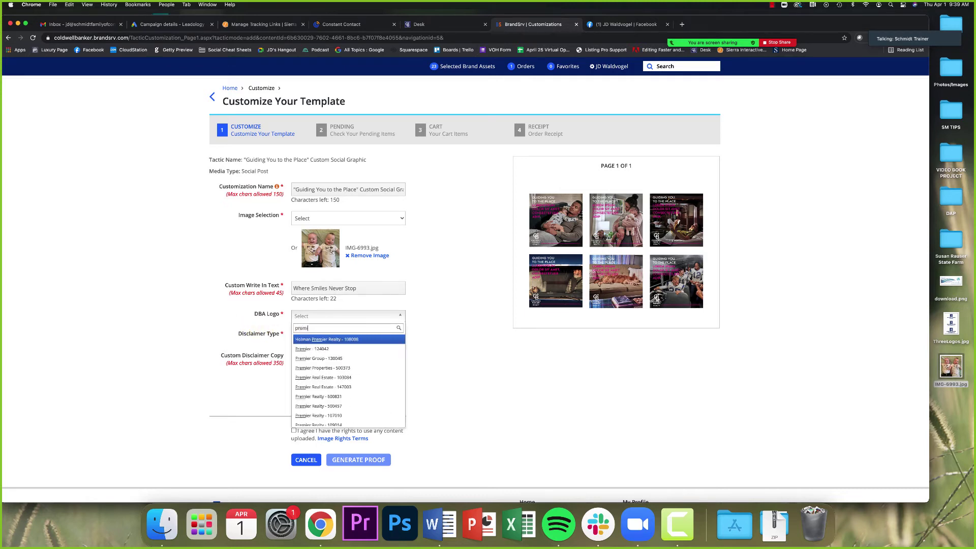
pyautogui.write('ier pr')
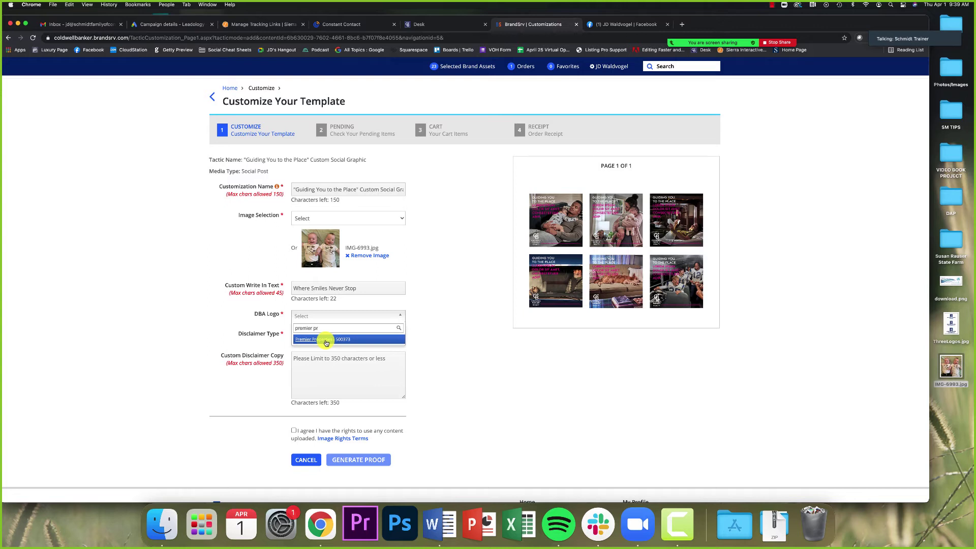
pyautogui.press('super+a')
pyautogui.press('BackSpace')
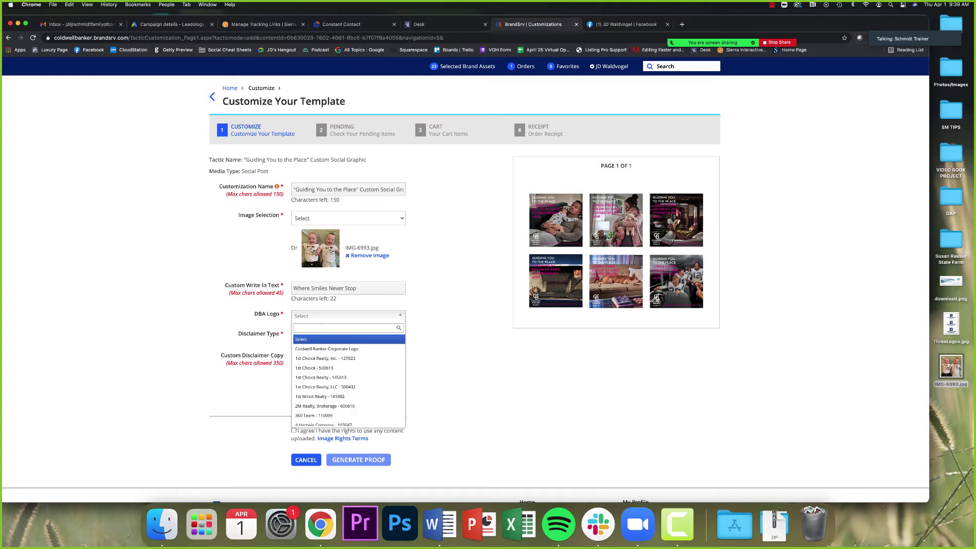
# Find and choose the Woodland-Schmidt DBA logo, and set the disclaimer type to General Disclaimer.
pyautogui.write('woodl')
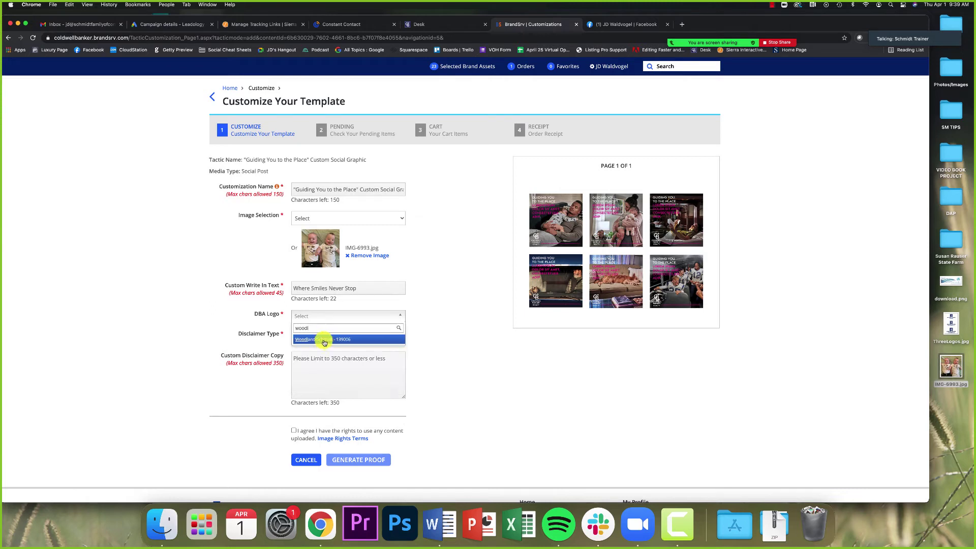
pyautogui.click(324, 340)
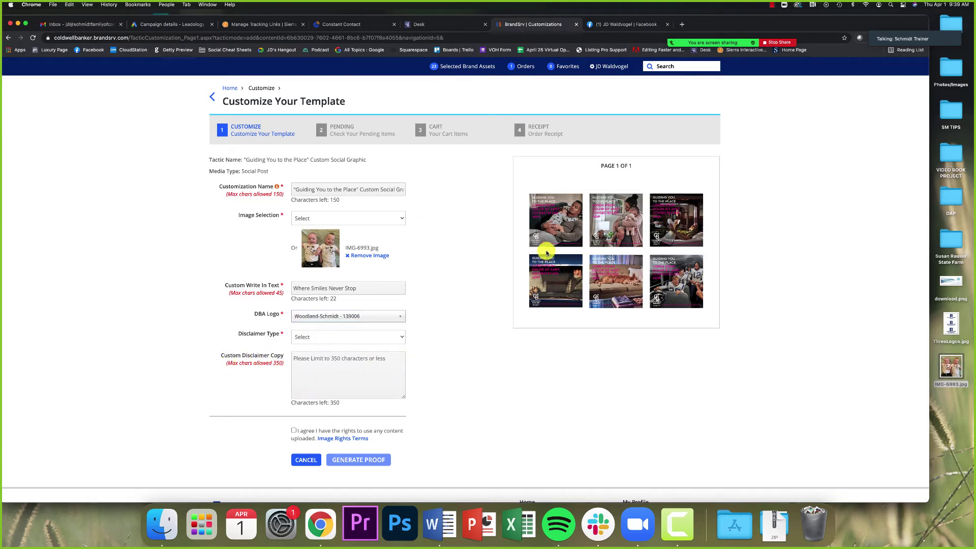
pyautogui.click(307, 342)
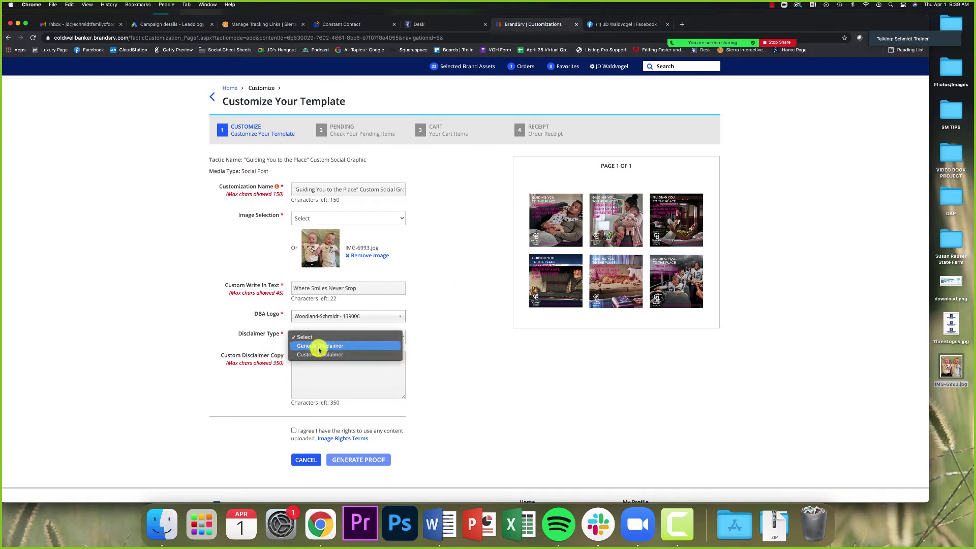
pyautogui.click(319, 347)
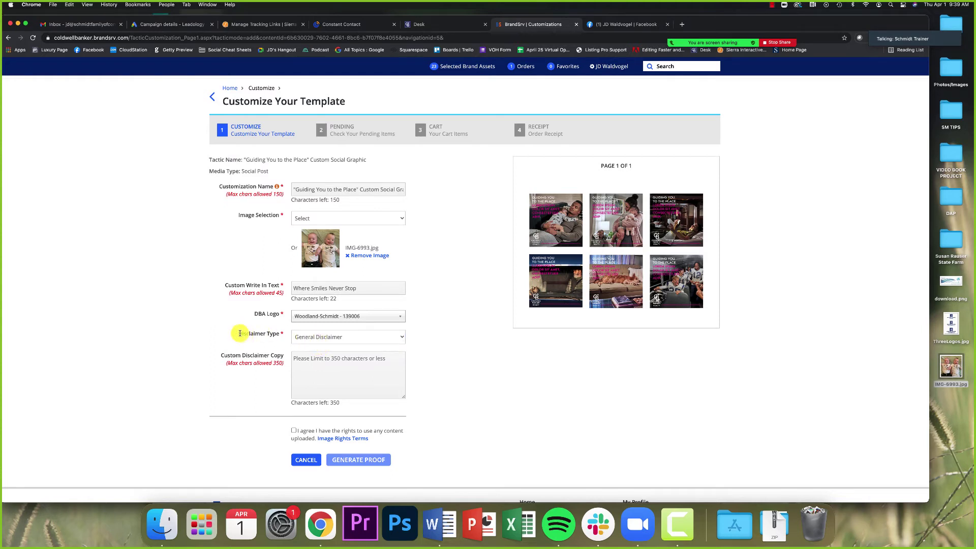
# Agree to having the rights to use any uploaded content.
pyautogui.scroll(-2, 296, 392)
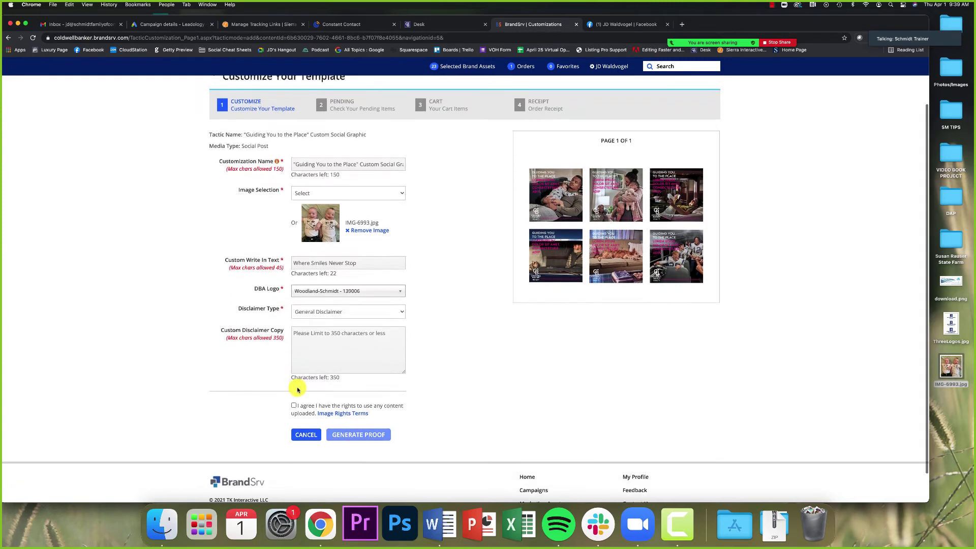
pyautogui.click(296, 400)
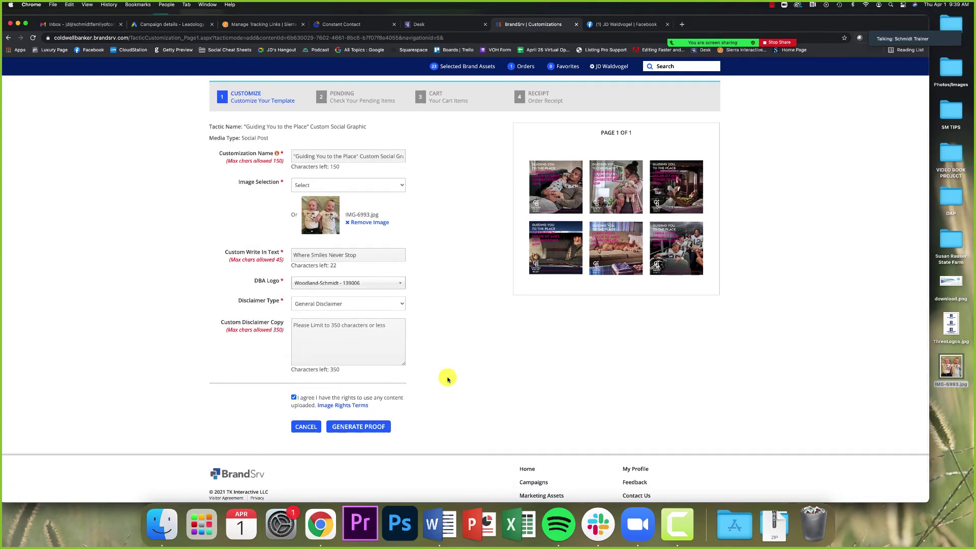
pyautogui.scroll(1, 448, 379)
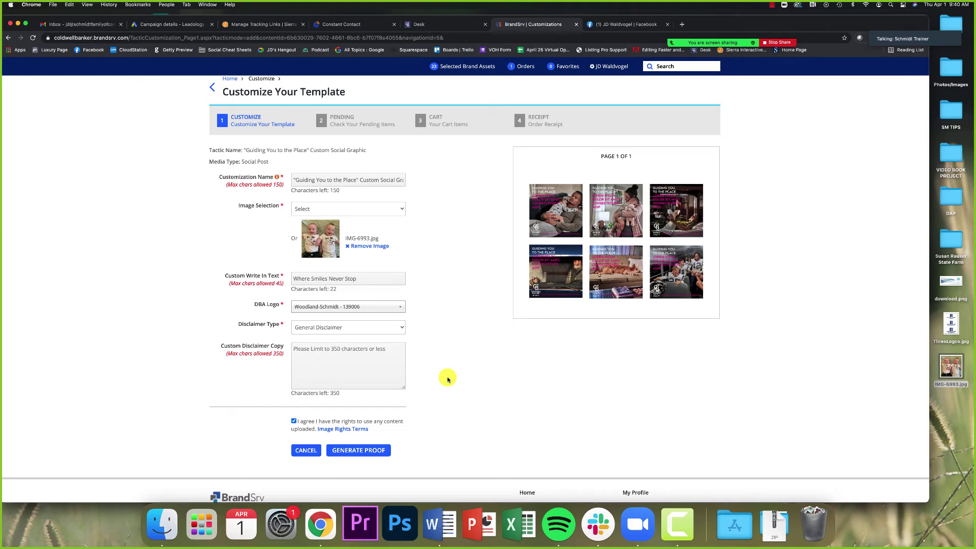
# Preview IMG-6993.jpg from the desktop over the template form and return to the form.
pyautogui.click(949, 366)
pyautogui.press('space')
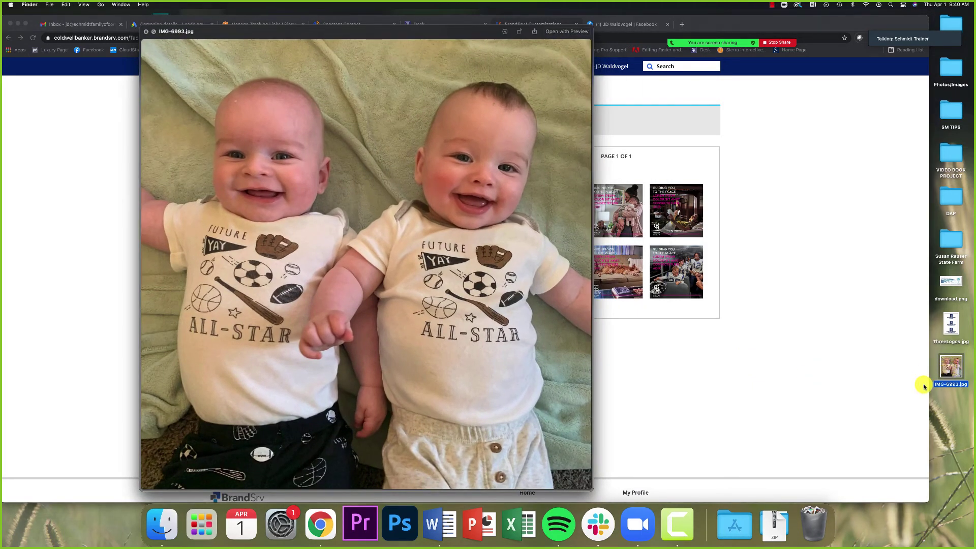
pyautogui.press('space')
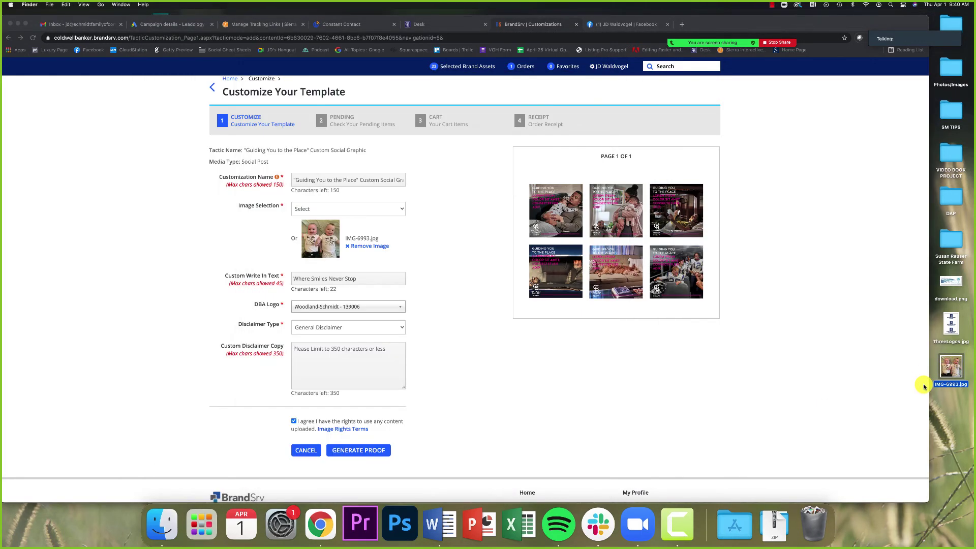
pyautogui.click(727, 379)
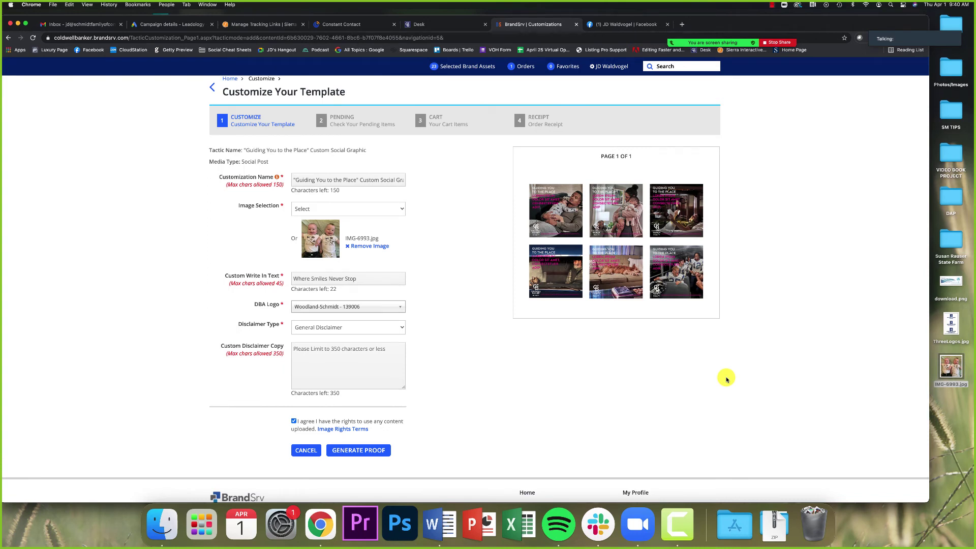
# Generate the proof of the customized graphic and open it from the pending items.
pyautogui.click(365, 454)
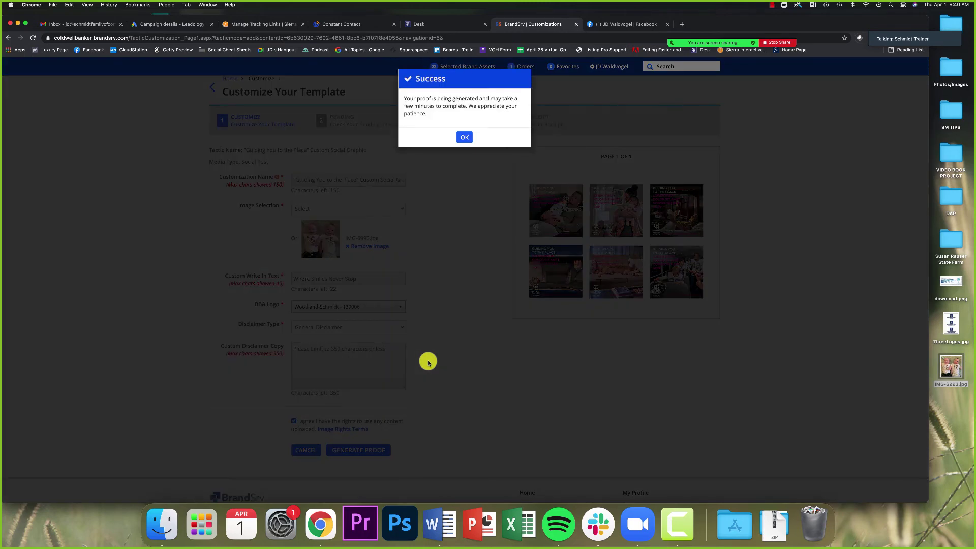
pyautogui.click(463, 138)
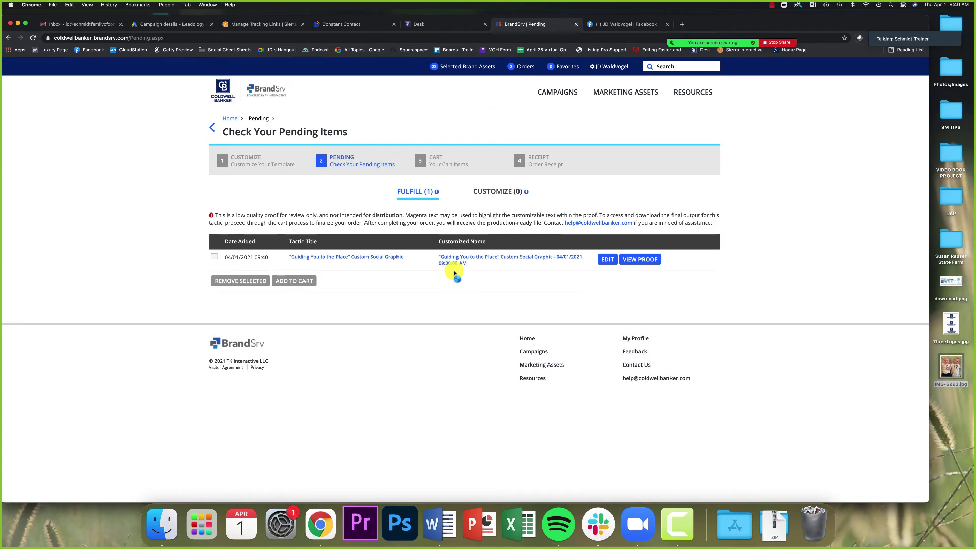
pyautogui.click(637, 262)
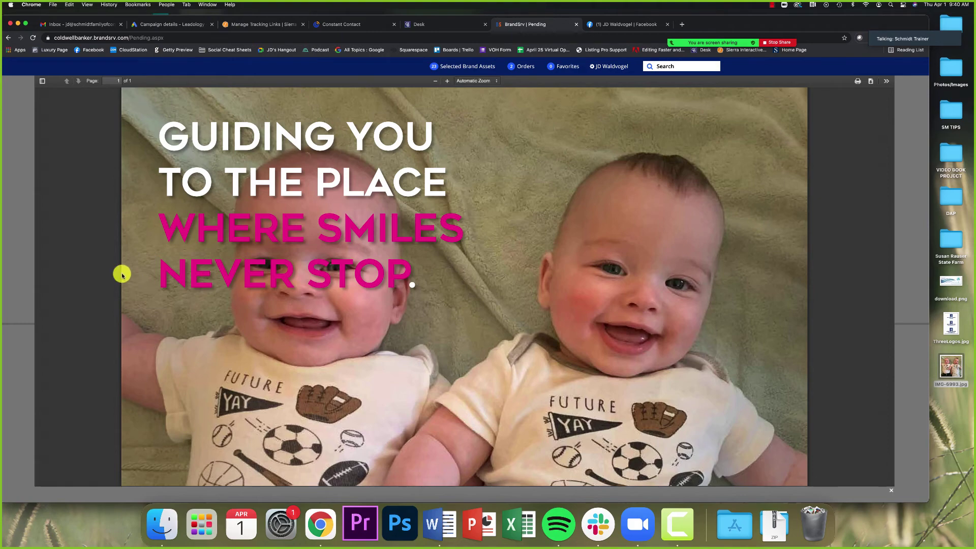
# Highlight the words "Where Smiles Never Stop" in the proof and examine the whole graphic.
pyautogui.moveTo(161, 224); pyautogui.dragTo(403, 278)
pyautogui.scroll(-6, 399, 279)
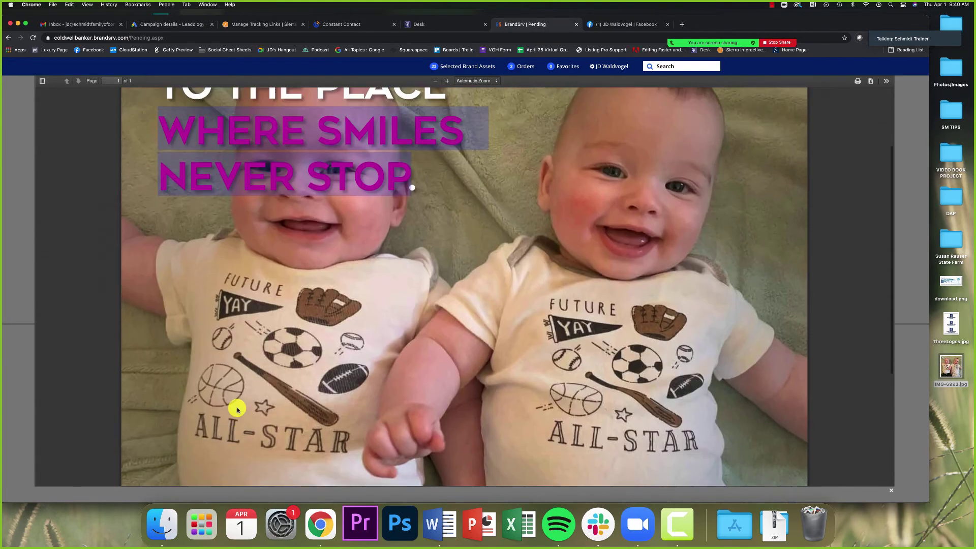
pyautogui.scroll(6, 235, 404)
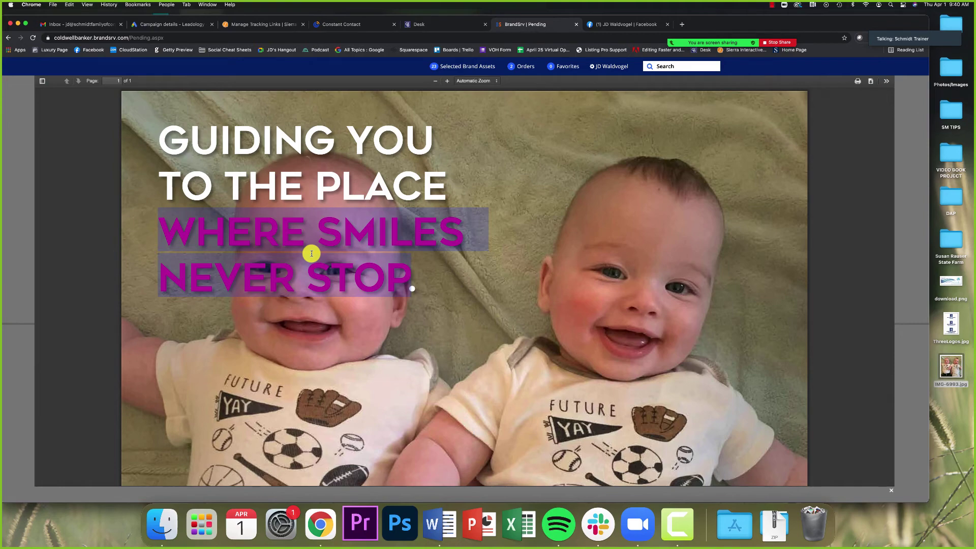
# View the whole proof at 60% and compare it with the earlier "Guiding You to the Place" graphic posted on Facebook.
pyautogui.click(265, 345)
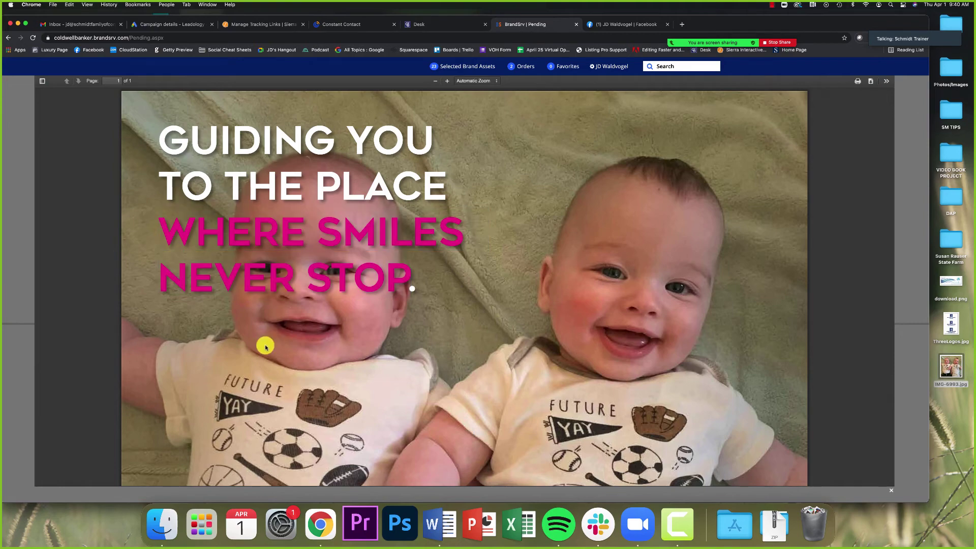
pyautogui.click(432, 82)
pyautogui.click(433, 83)
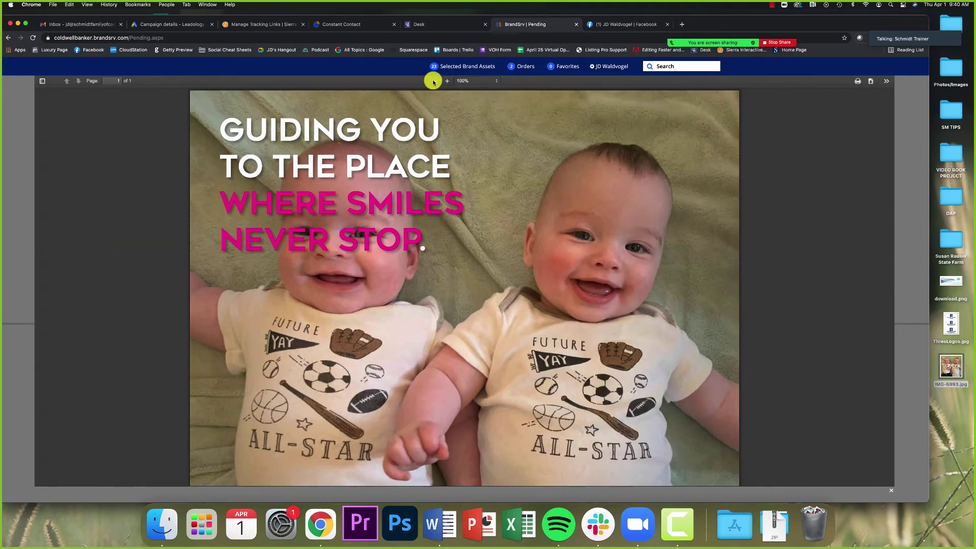
pyautogui.click(434, 82)
pyautogui.click(433, 83)
pyautogui.click(434, 82)
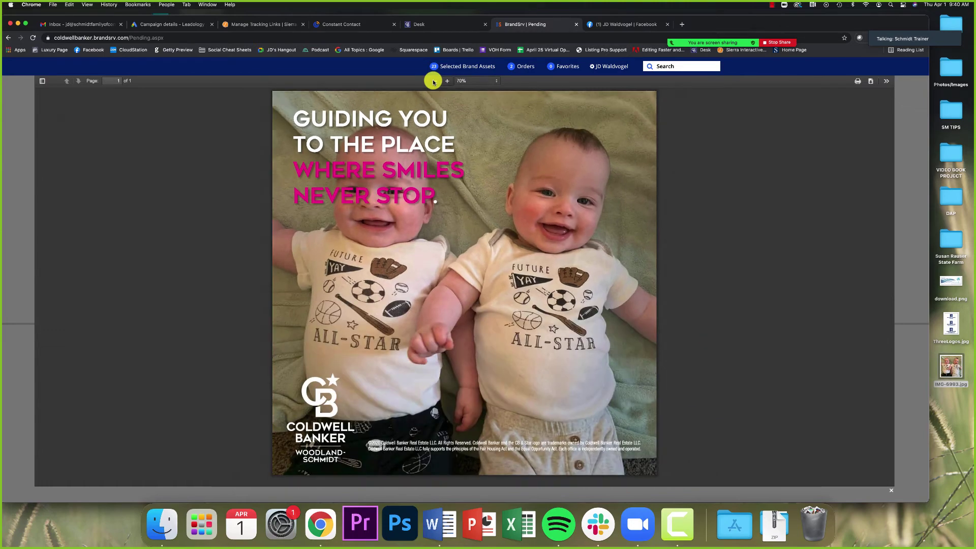
pyautogui.click(433, 83)
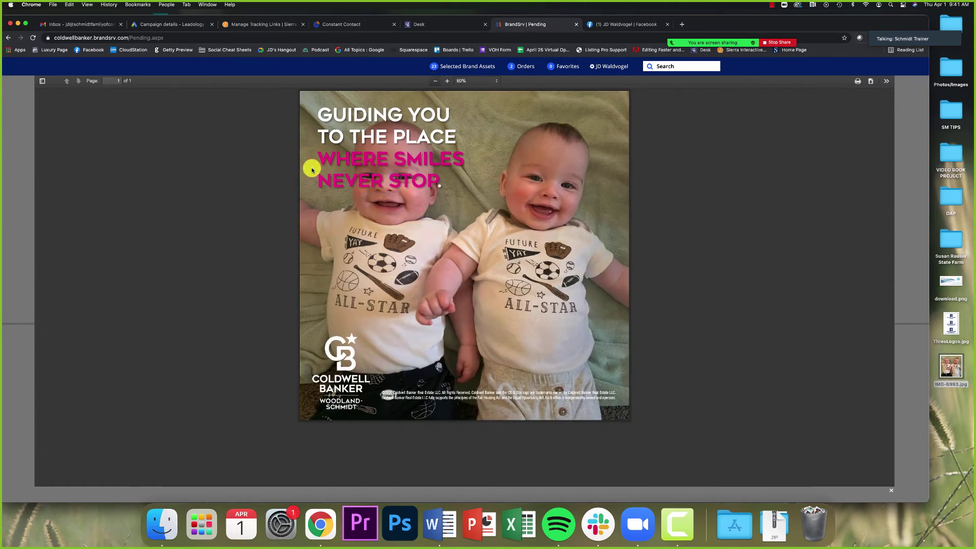
pyautogui.click(630, 22)
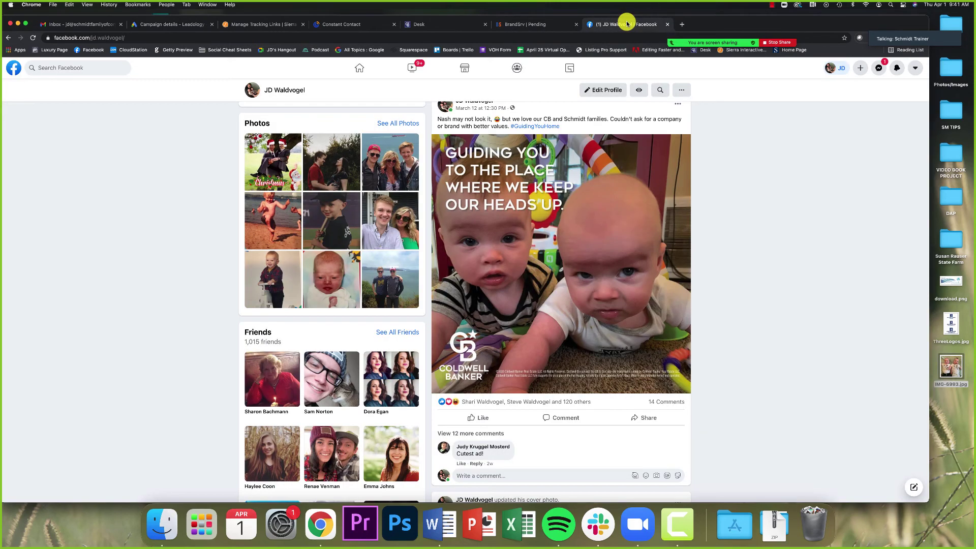
pyautogui.click(530, 27)
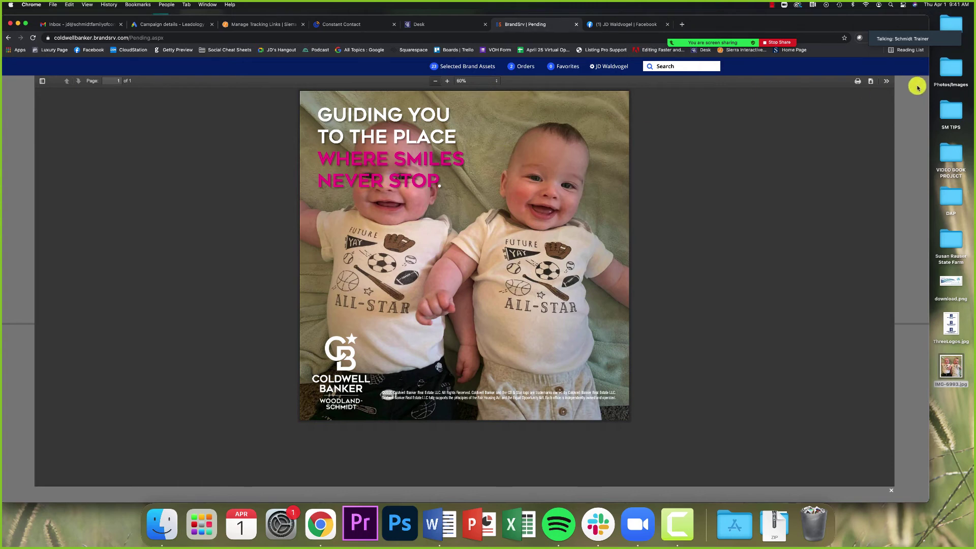
# Close the proof and add the pending "Guiding You to the Place" custom social graphic to the cart.
pyautogui.click(731, 284)
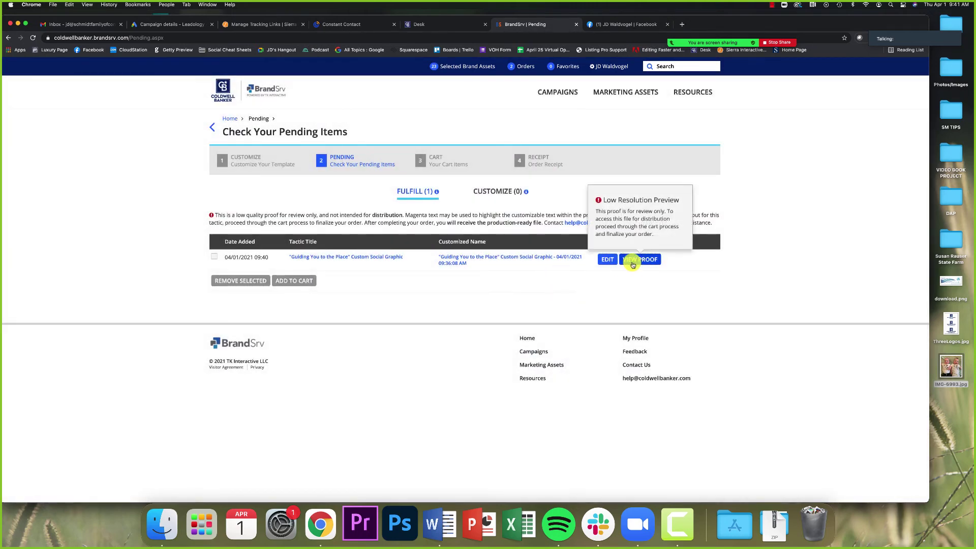
pyautogui.click(215, 258)
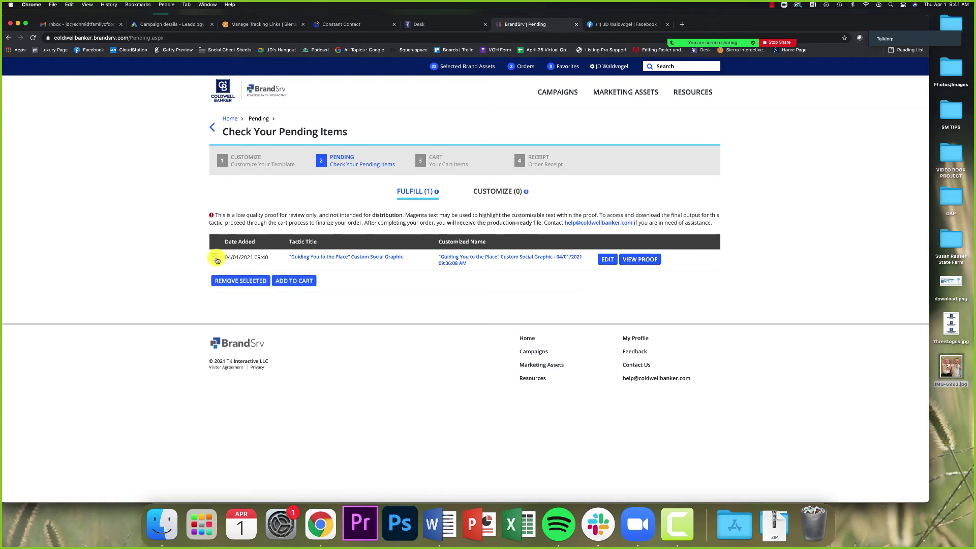
pyautogui.click(299, 281)
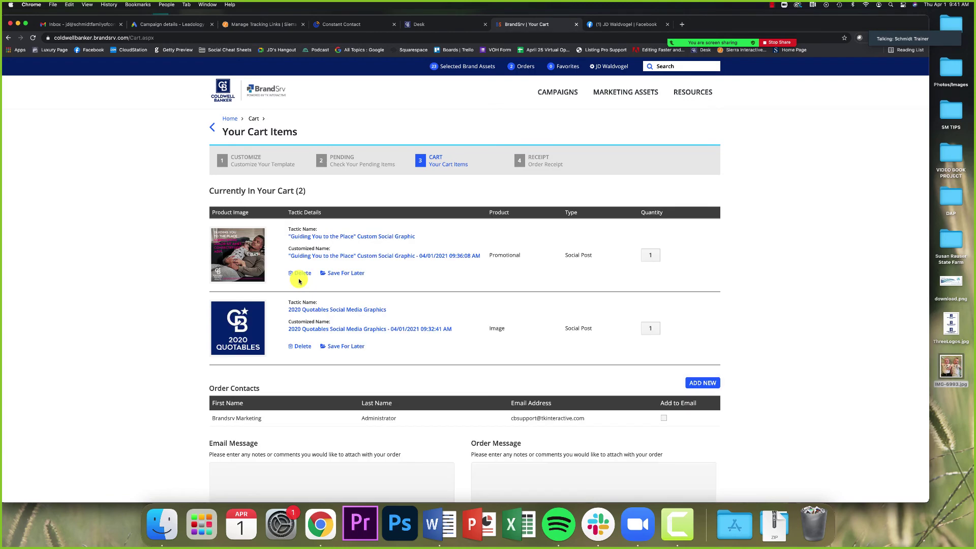
# Review the cart items, order contacts and message fields, and place the order for both social graphics.
pyautogui.scroll(-2, 323, 277)
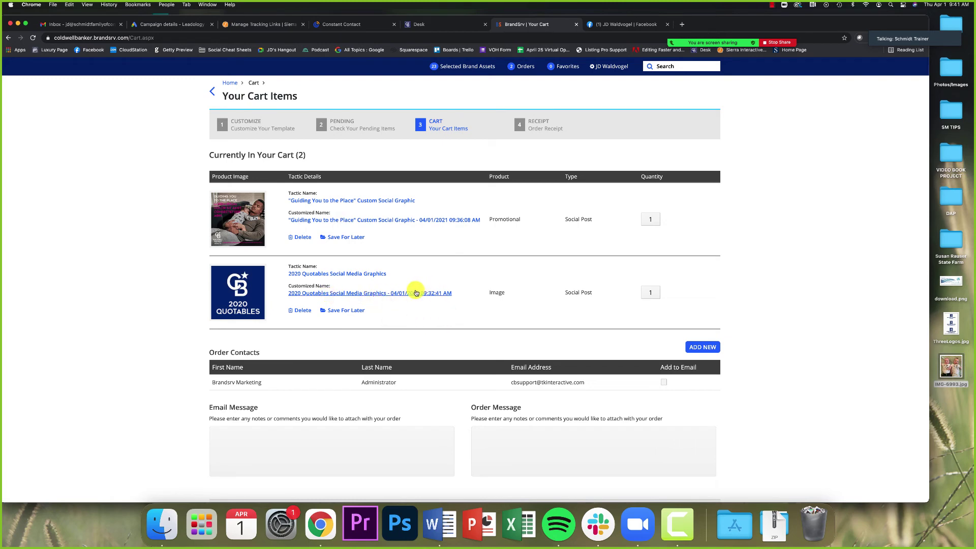
pyautogui.scroll(-5, 406, 290)
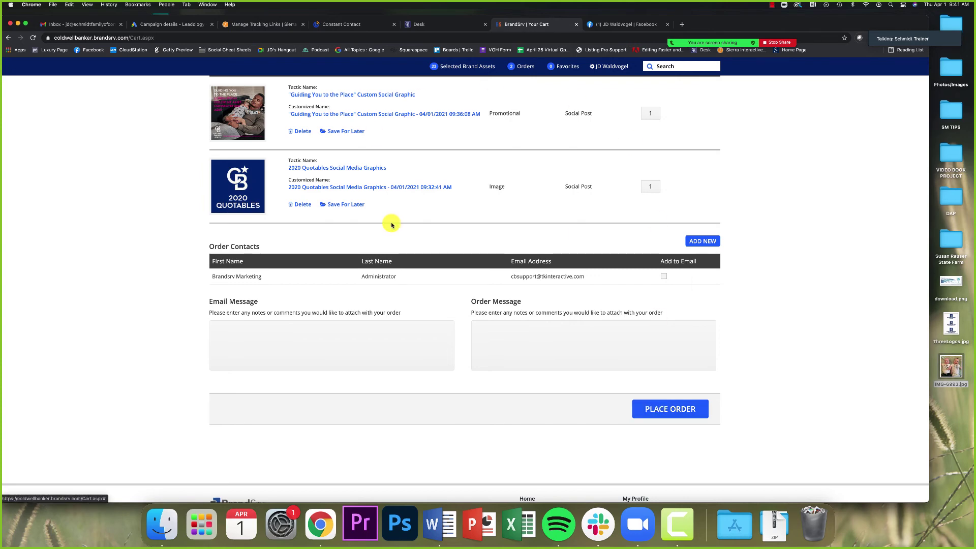
pyautogui.scroll(5, 505, 205)
pyautogui.scroll(-3, 506, 208)
pyautogui.scroll(5, 505, 209)
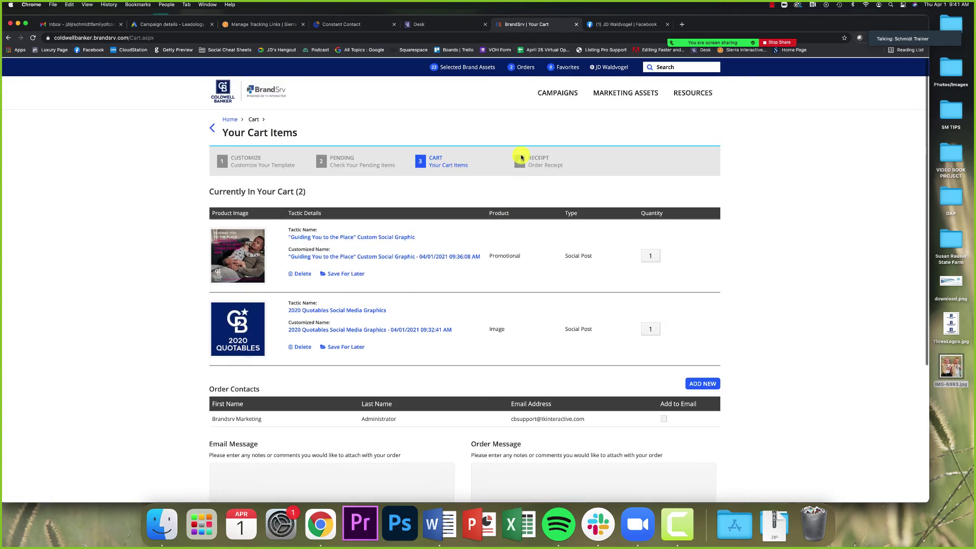
pyautogui.scroll(-7, 517, 183)
pyautogui.click(680, 394)
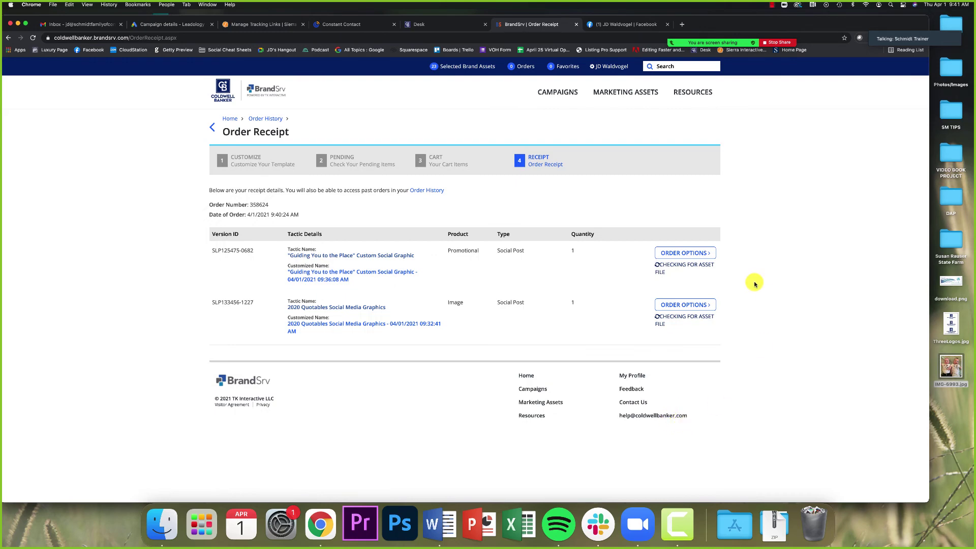
# Switch to Gmail, open the BrandSrv receipt email and examine the ordered items and their version links.
pyautogui.click(66, 24)
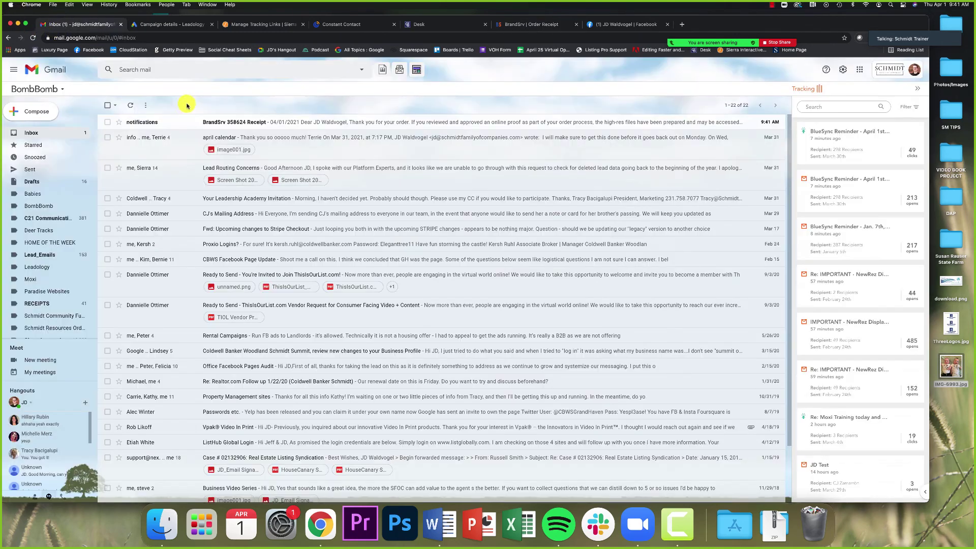
pyautogui.click(184, 119)
pyautogui.scroll(-3, 225, 236)
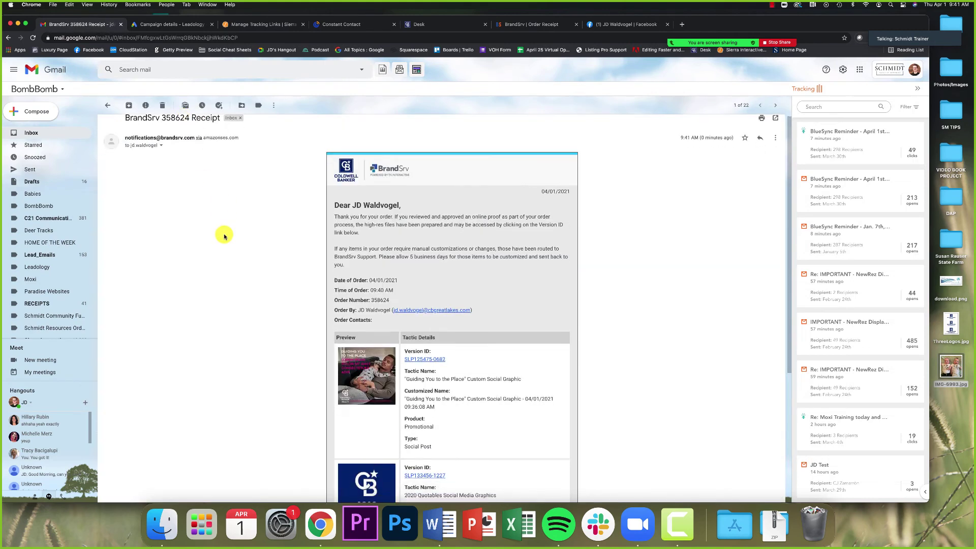
pyautogui.scroll(-1, 224, 236)
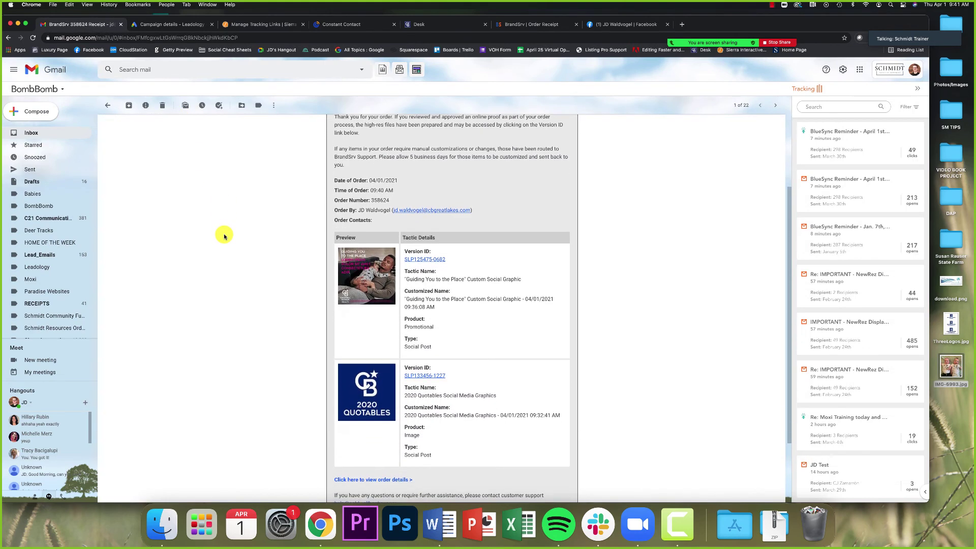
# Return to the BrandSrv order receipt and download the files for the "Guiding You to the Place" and 2020 Quotables graphics.
pyautogui.click(559, 25)
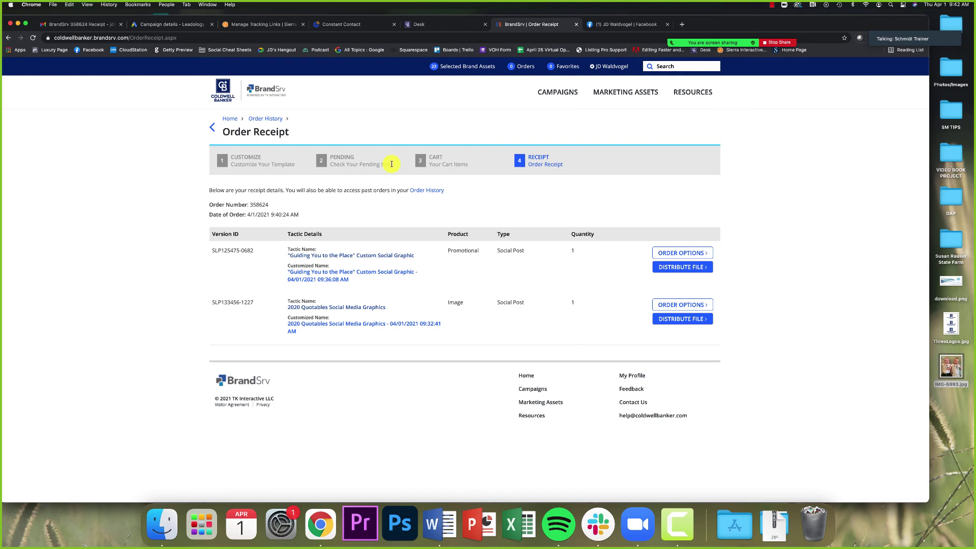
pyautogui.click(658, 268)
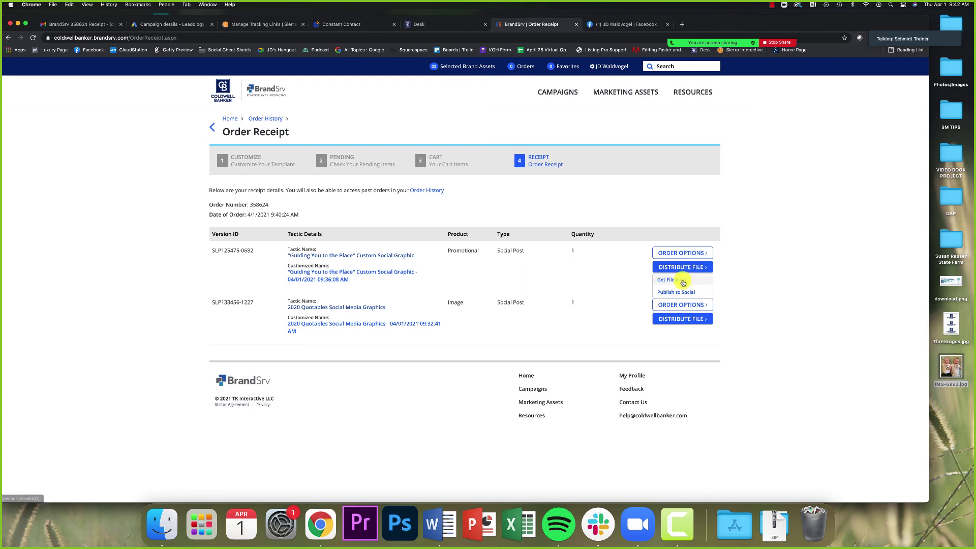
pyautogui.click(683, 283)
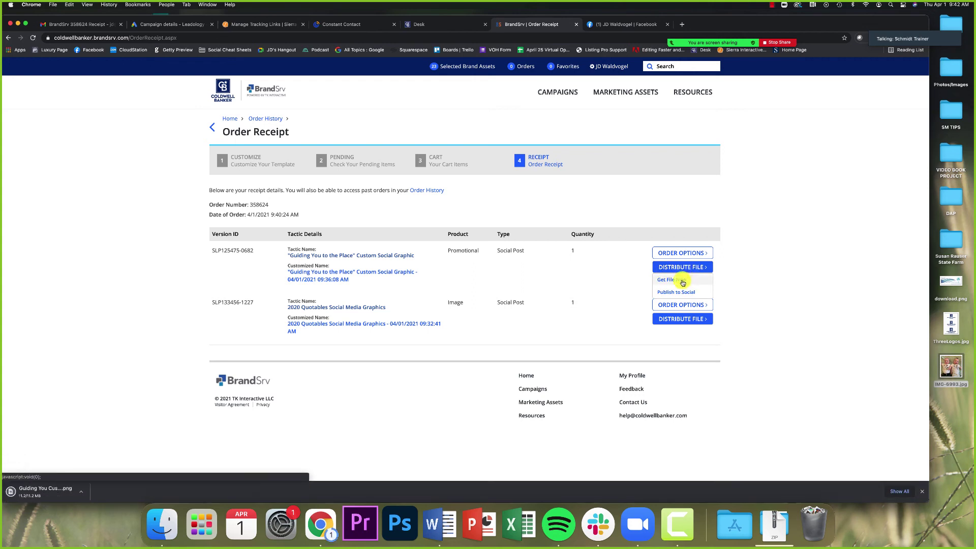
pyautogui.click(671, 304)
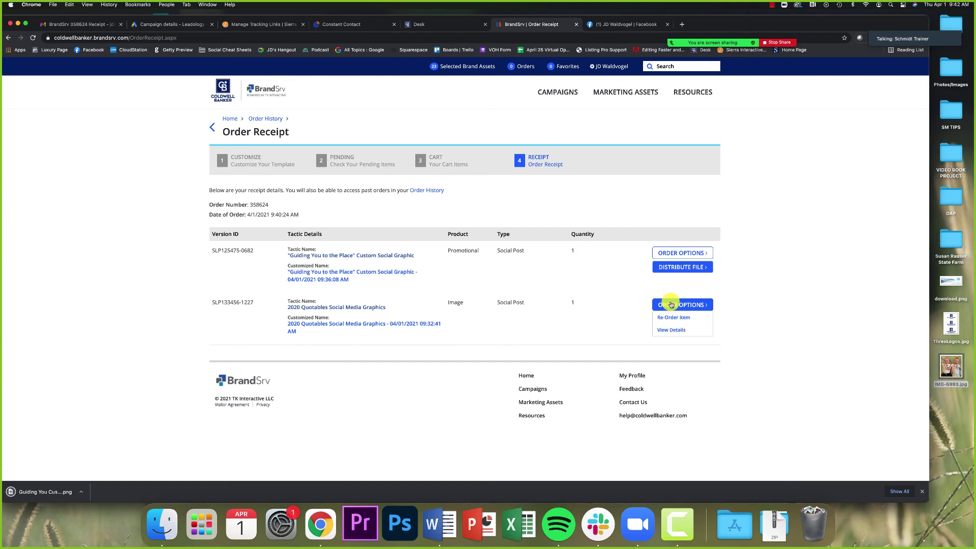
pyautogui.click(666, 319)
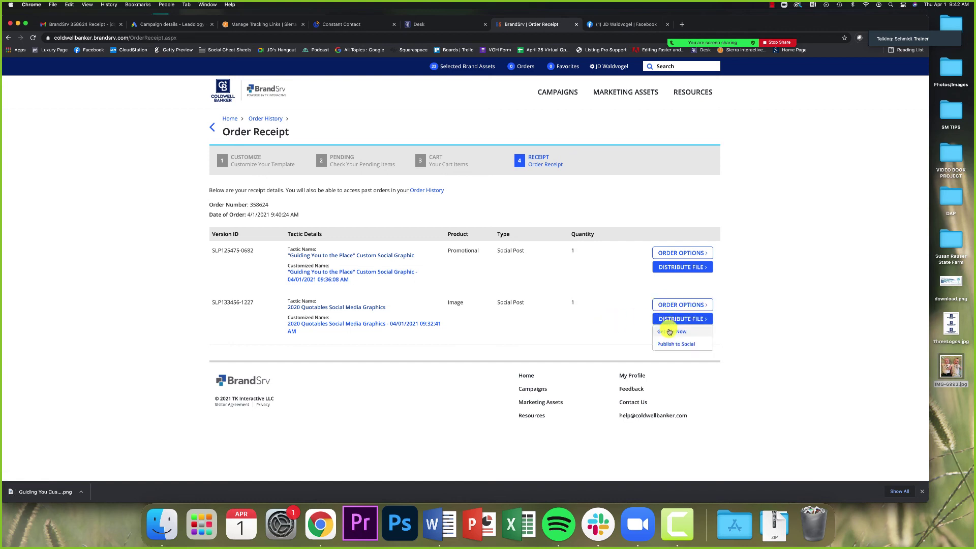
pyautogui.click(669, 331)
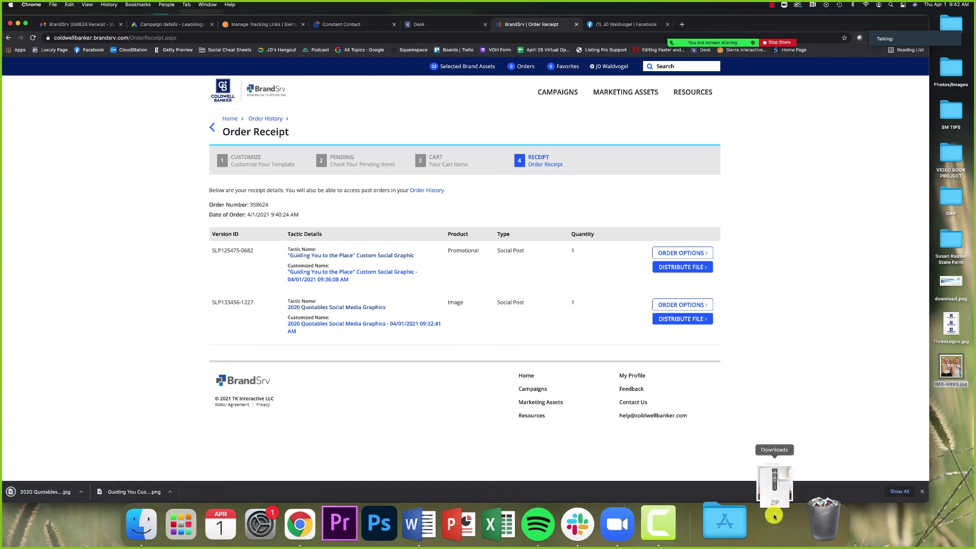
# Open the Downloads folder in Finder, preview both downloaded graphics, close the folder and return to the order receipt.
pyautogui.click(774, 516)
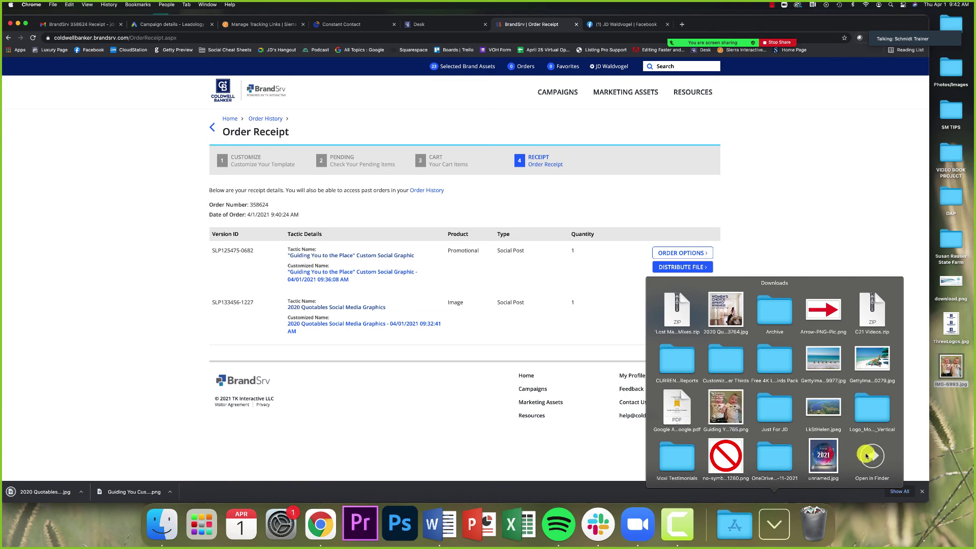
pyautogui.click(866, 456)
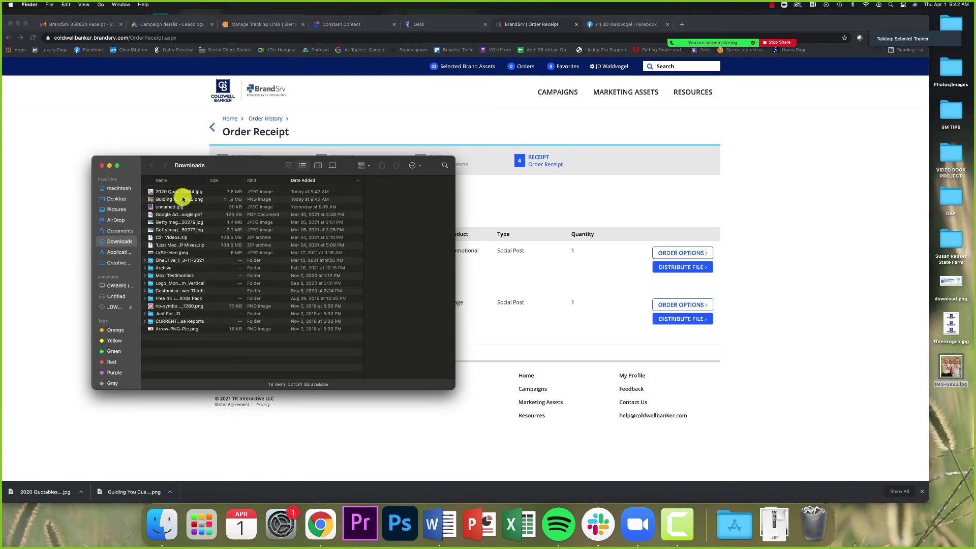
pyautogui.click(182, 199)
pyautogui.press('space')
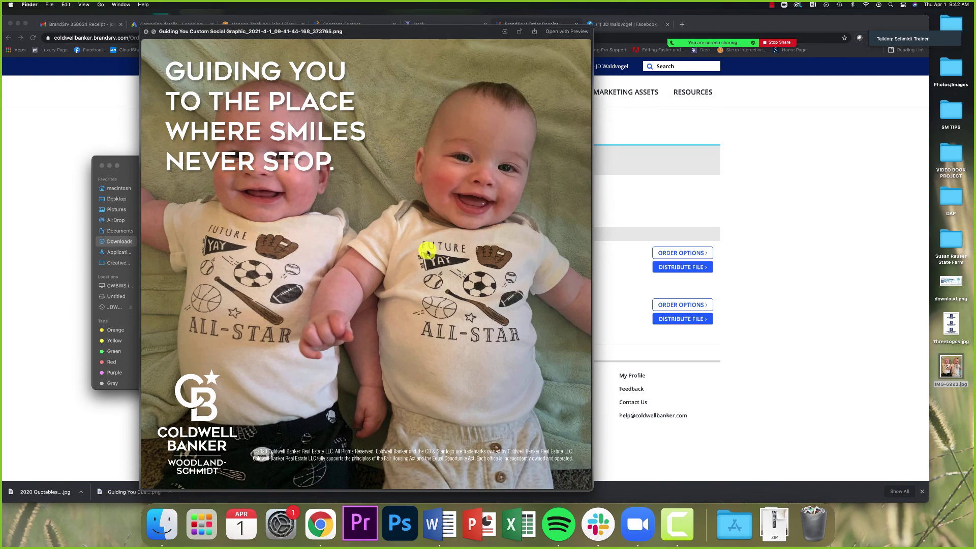
pyautogui.press('Up')
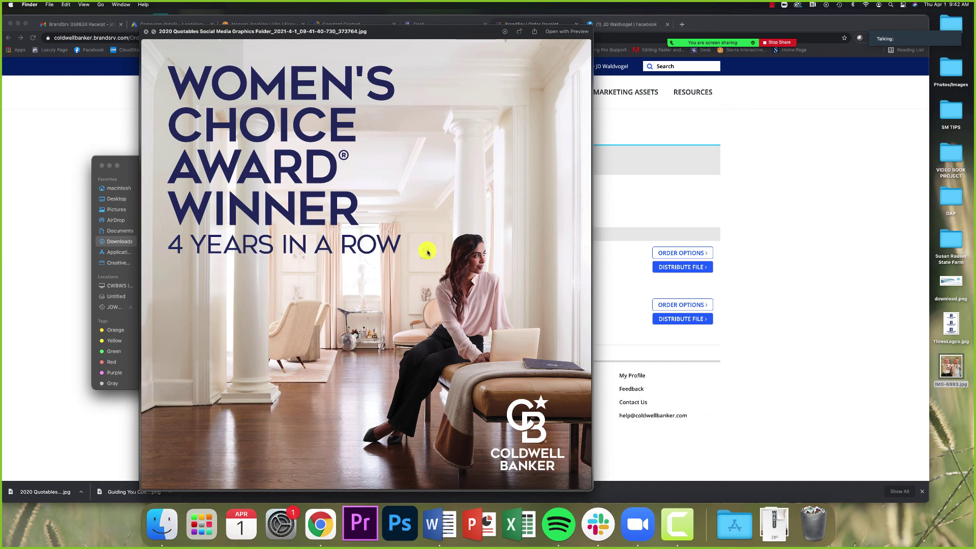
pyautogui.press('Down')
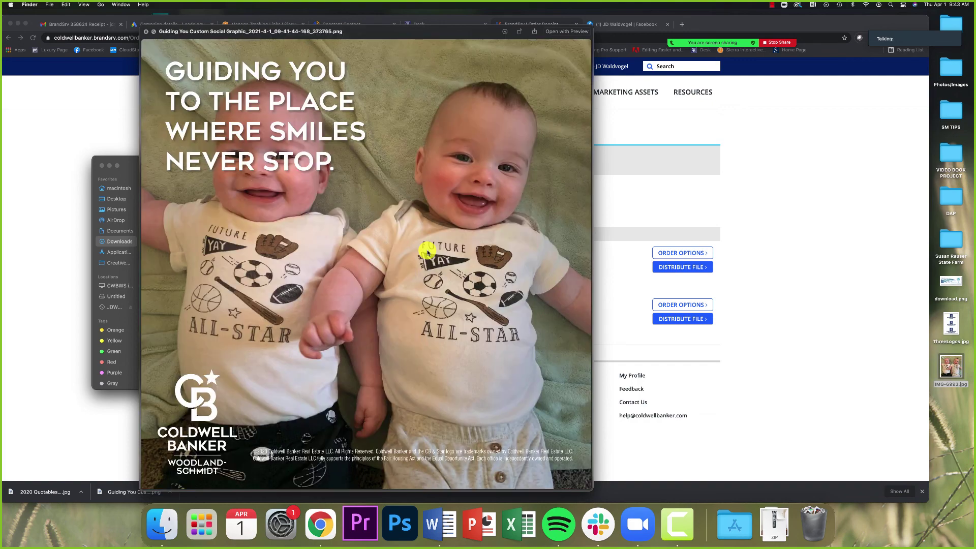
pyautogui.press('space')
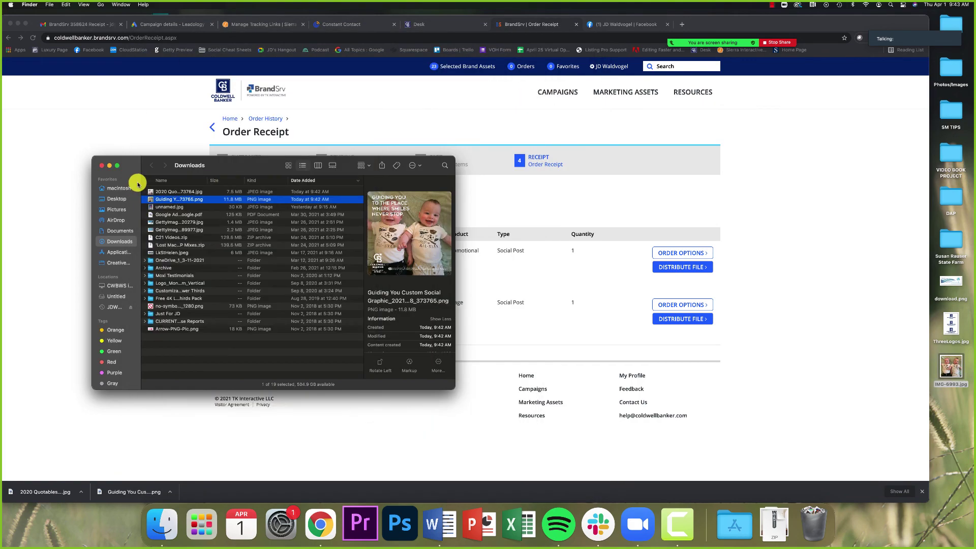
pyautogui.click(101, 166)
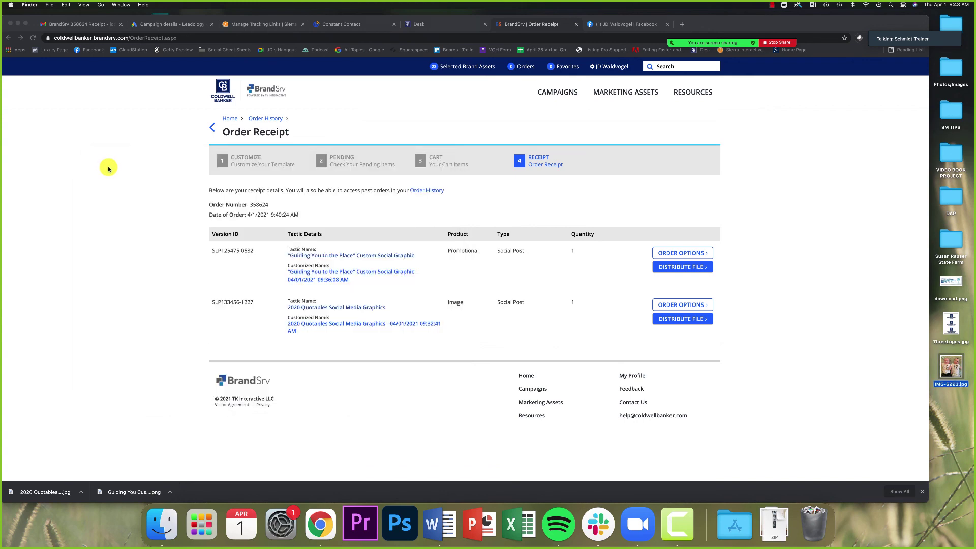
pyautogui.click(108, 169)
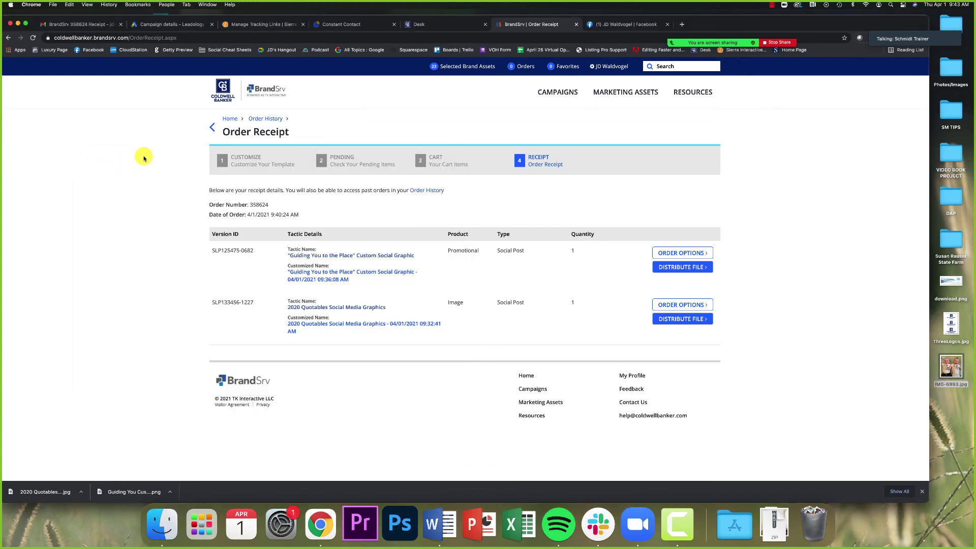
# Open the BrandSrv Campaigns page and look through the available campaigns down to Guiding You Home - Posters.
pyautogui.click(559, 99)
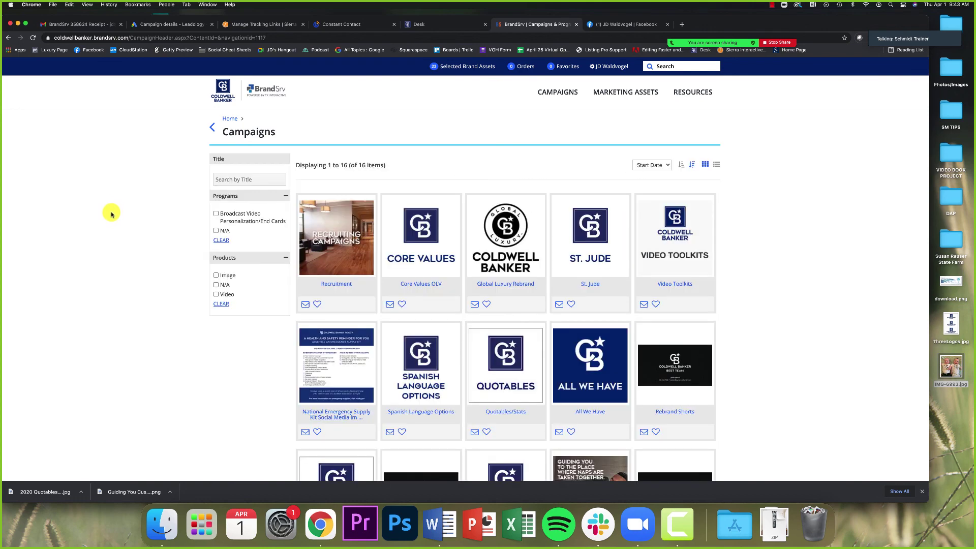
pyautogui.scroll(-1, 270, 223)
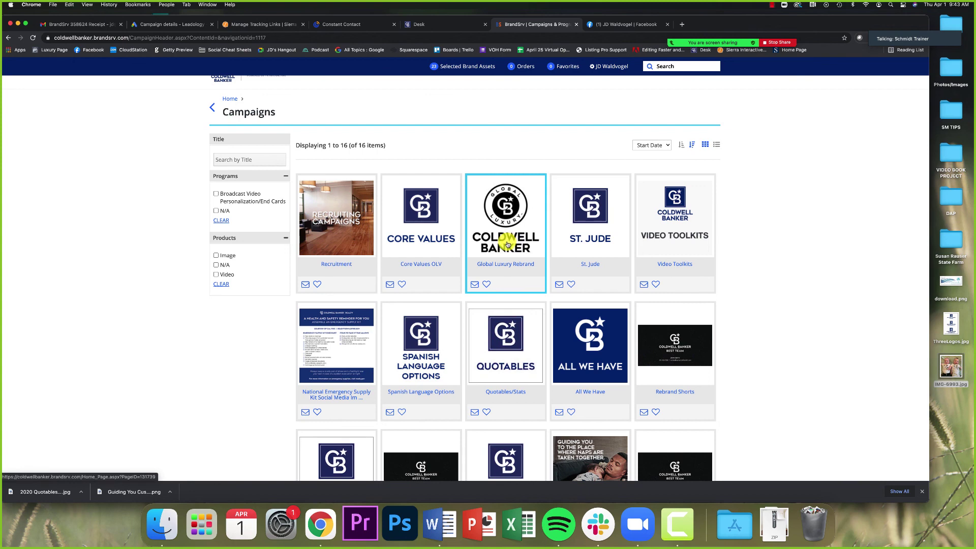
pyautogui.scroll(-5, 497, 251)
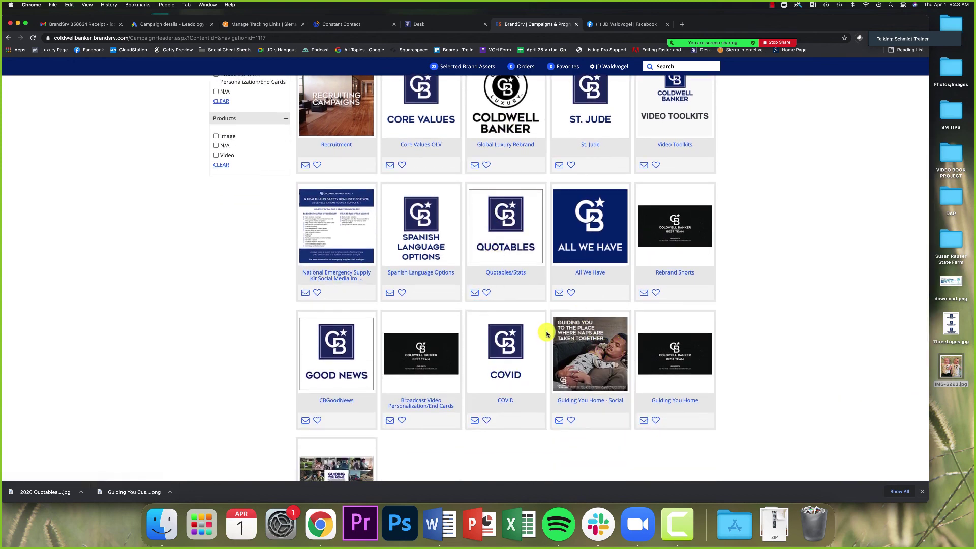
pyautogui.scroll(-3, 546, 333)
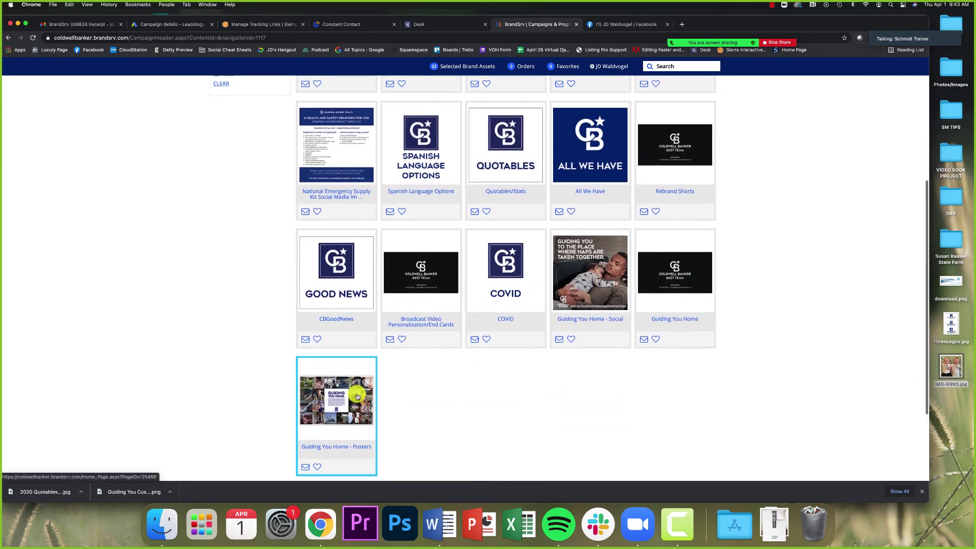
pyautogui.scroll(2, 356, 396)
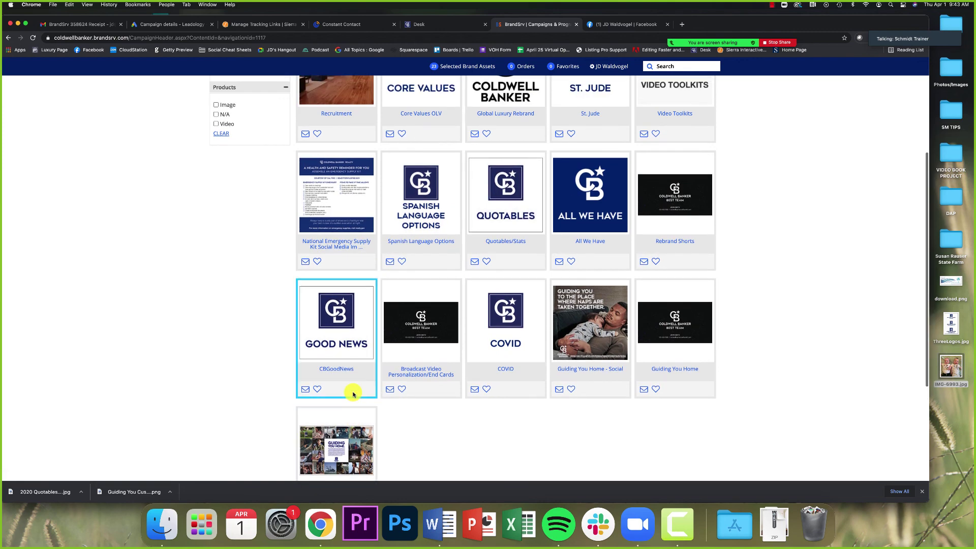
# Return from Campaigns to the BrandSrv home page and look through the graphics listed under Latest Tactics.
pyautogui.scroll(5, 352, 394)
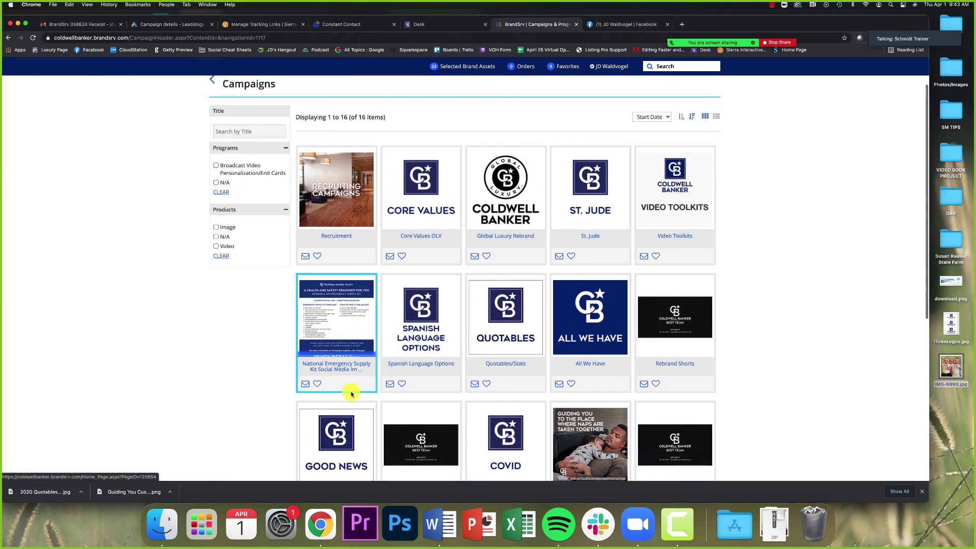
pyautogui.scroll(2, 351, 394)
pyautogui.click(229, 120)
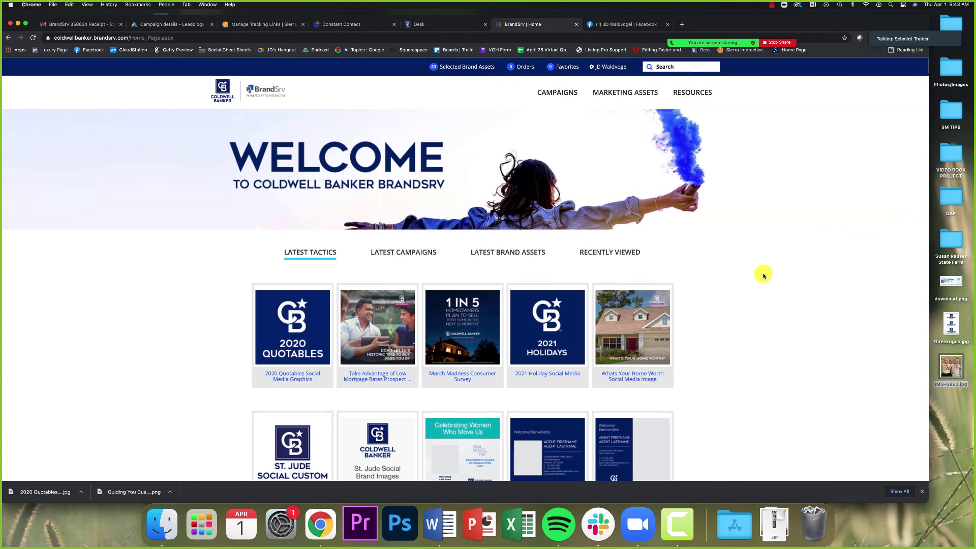
pyautogui.scroll(-4, 763, 274)
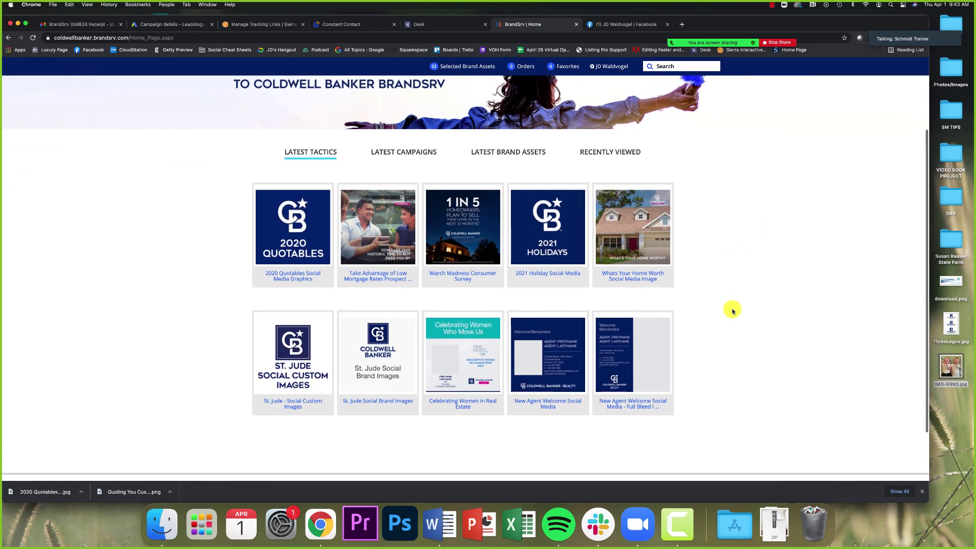
pyautogui.scroll(-3, 761, 290)
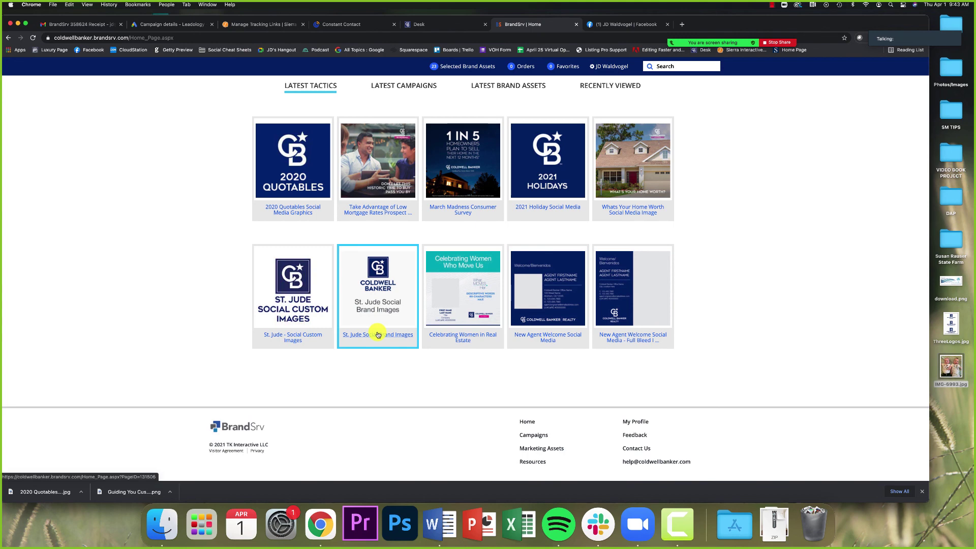
# Open the 2021 Holiday Social Media tactic and browse its holiday image previews through page 3.
pyautogui.click(560, 155)
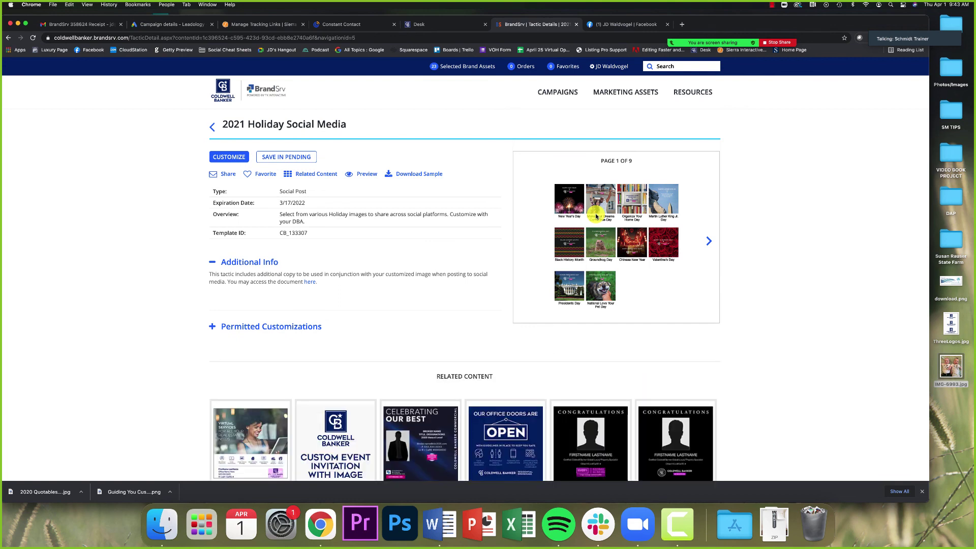
pyautogui.click(710, 241)
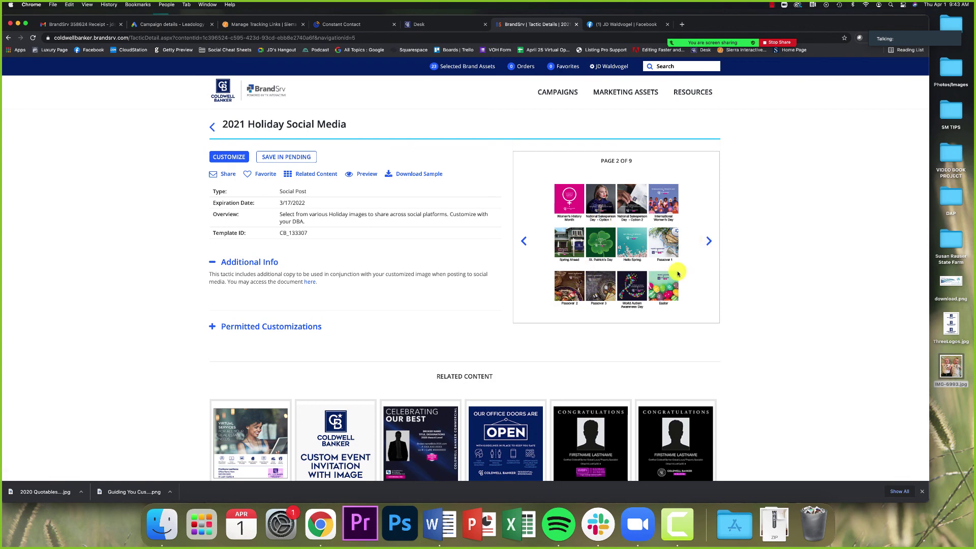
pyautogui.click(709, 242)
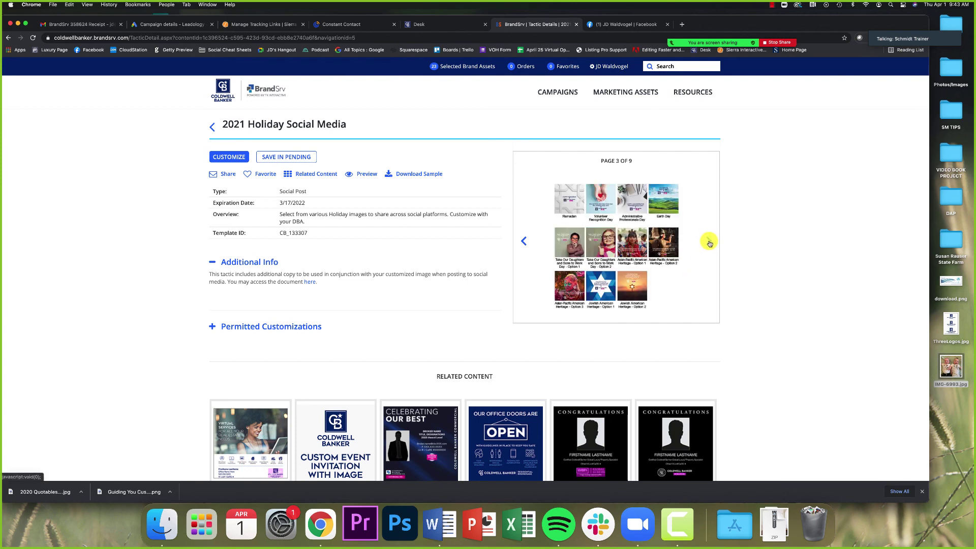